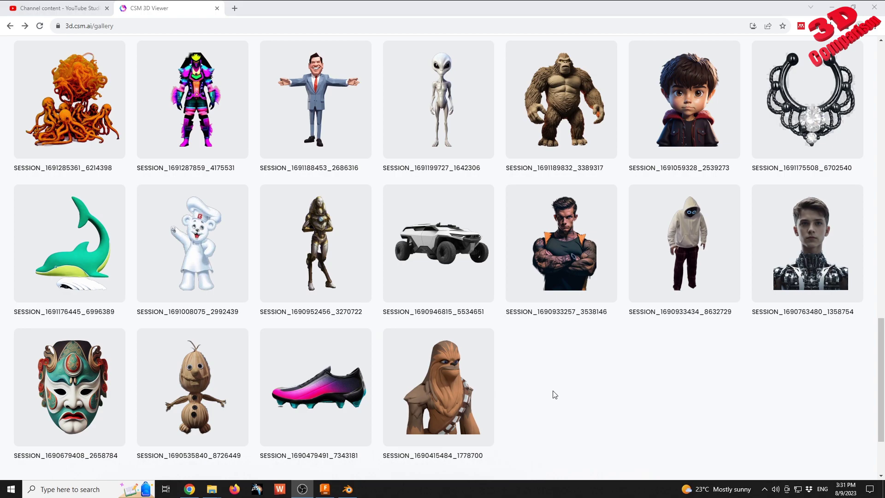
Step: Open the off-road SUV's detail page, inspect its 3D preview from several angles, and select the page address
{"action": "left_click", "coordinate": [449, 261]}
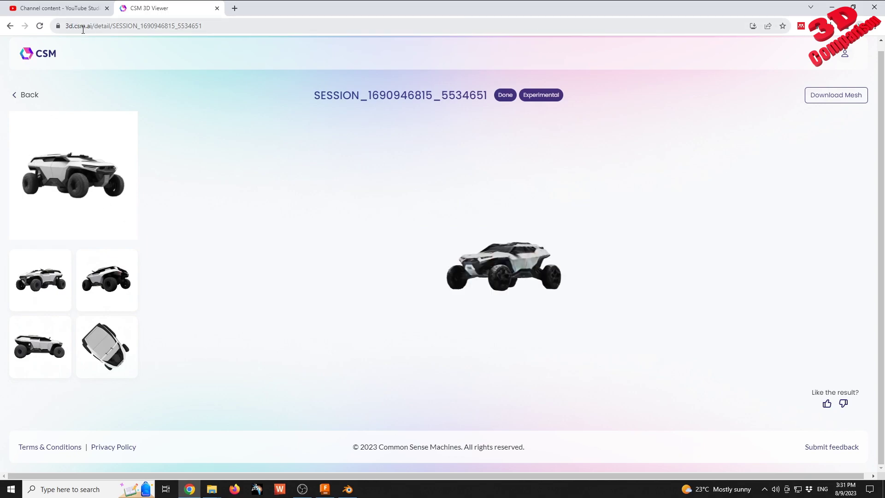
{"action": "left_click_drag", "start_coordinate": [387, 206], "coordinate": [457, 326]}
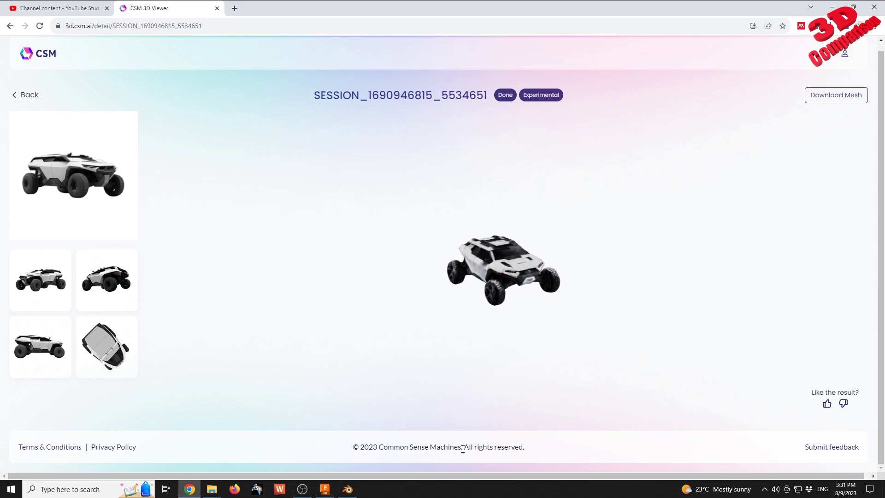
{"action": "left_click_drag", "start_coordinate": [463, 448], "coordinate": [378, 449]}
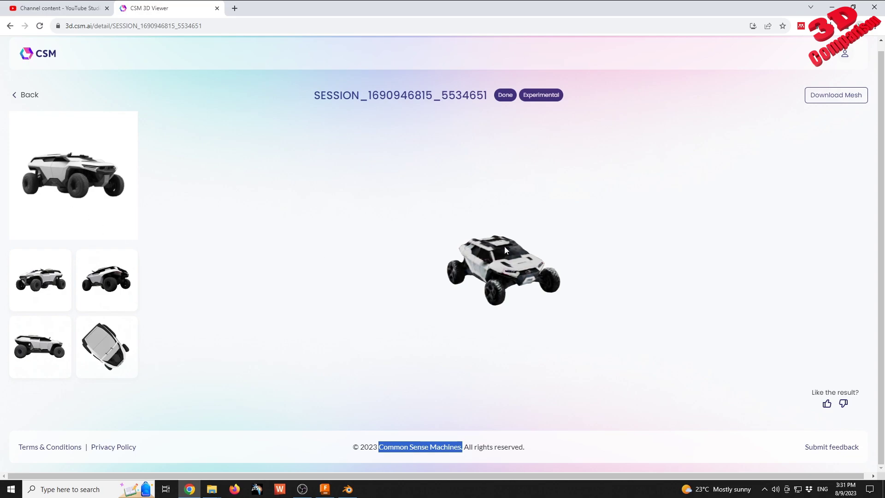
{"action": "left_click_drag", "start_coordinate": [505, 246], "coordinate": [525, 264]}
{"action": "scroll", "coordinate": [542, 273], "scroll_direction": "up", "scroll_amount": 5}
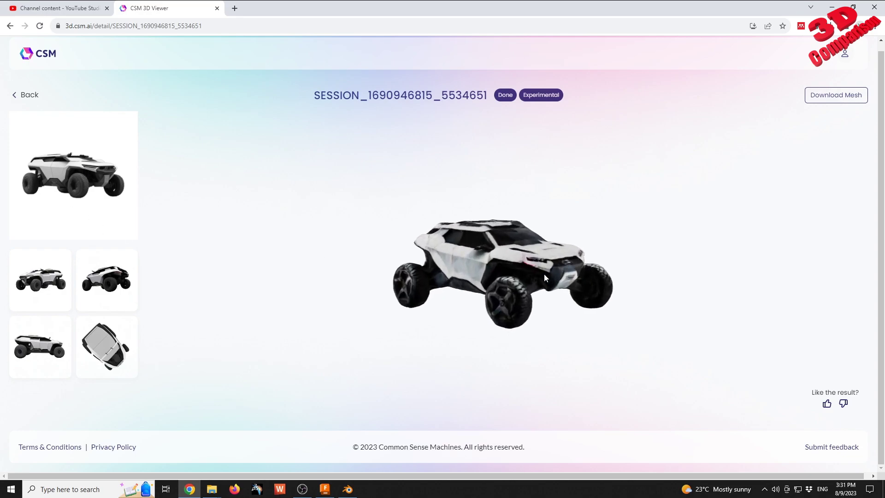
{"action": "left_click", "coordinate": [200, 29]}
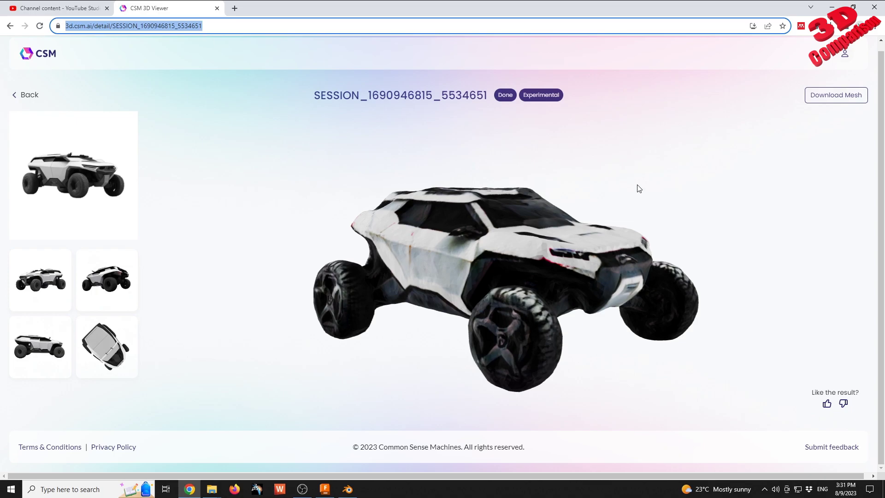
Step: Download the car mesh in GLB format as mesh.glb and bring Fusion 360 to the front
{"action": "left_click", "coordinate": [825, 95]}
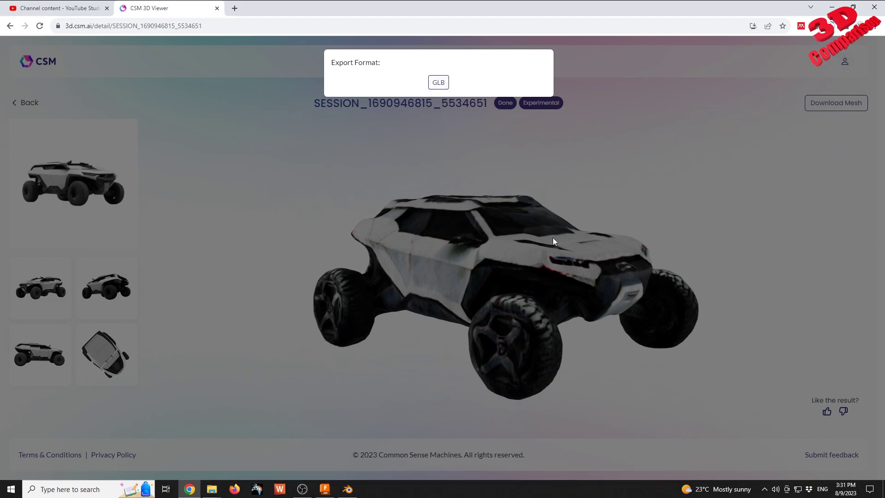
{"action": "left_click", "coordinate": [833, 27]}
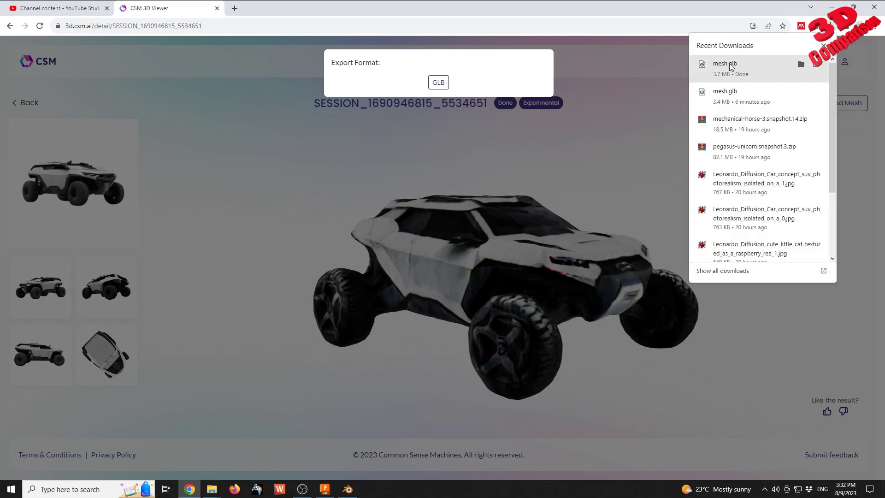
{"action": "left_click", "coordinate": [325, 489]}
{"action": "left_click", "coordinate": [517, 63]}
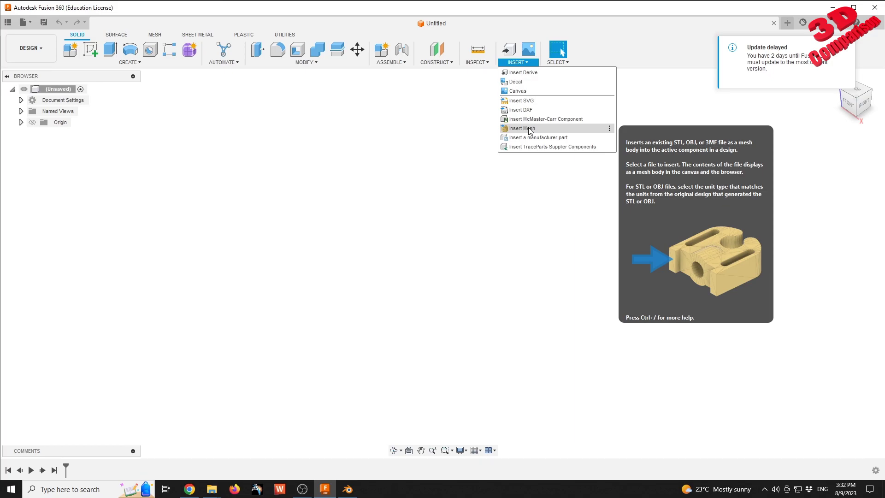
{"action": "left_click", "coordinate": [846, 48]}
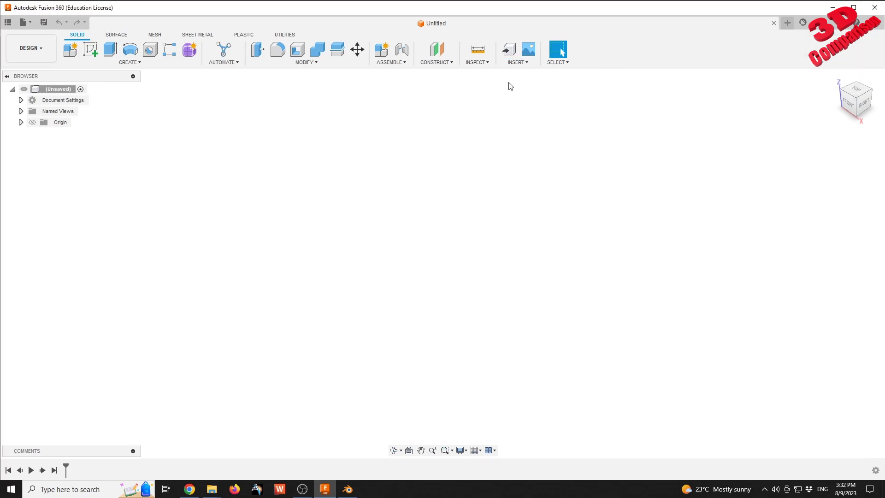
{"action": "left_click", "coordinate": [487, 63]}
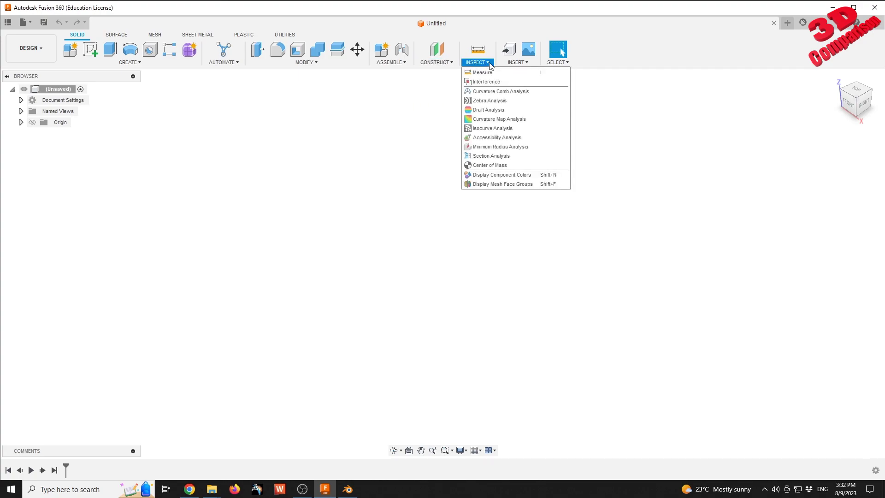
{"action": "mouse_move", "coordinate": [461, 72]}
{"action": "mouse_move", "coordinate": [518, 62]}
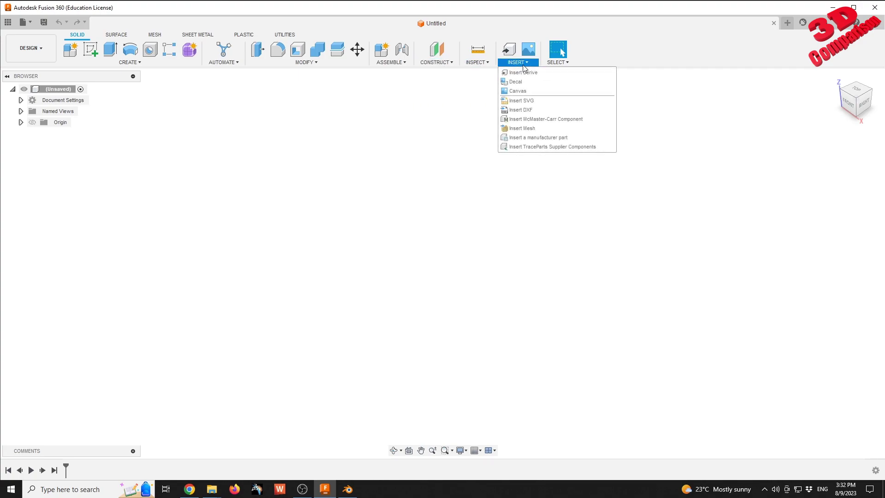
{"action": "left_click", "coordinate": [538, 128]}
{"action": "left_click", "coordinate": [324, 341]}
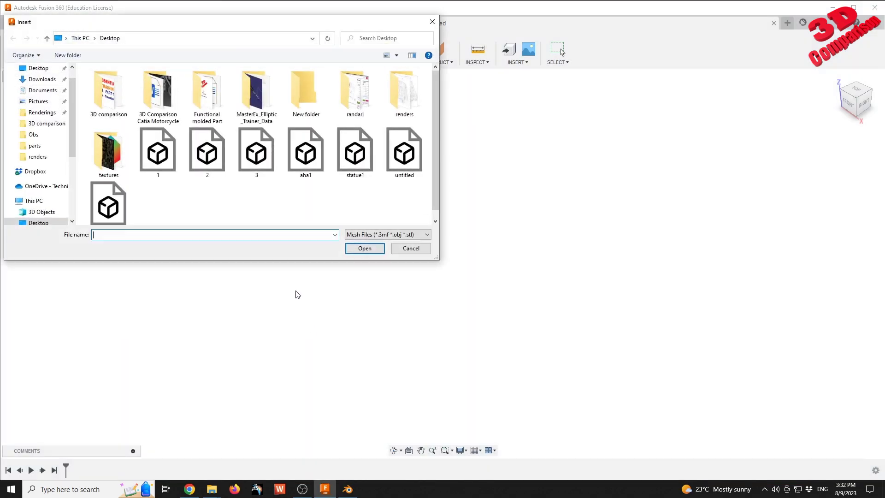
{"action": "left_click", "coordinate": [42, 80]}
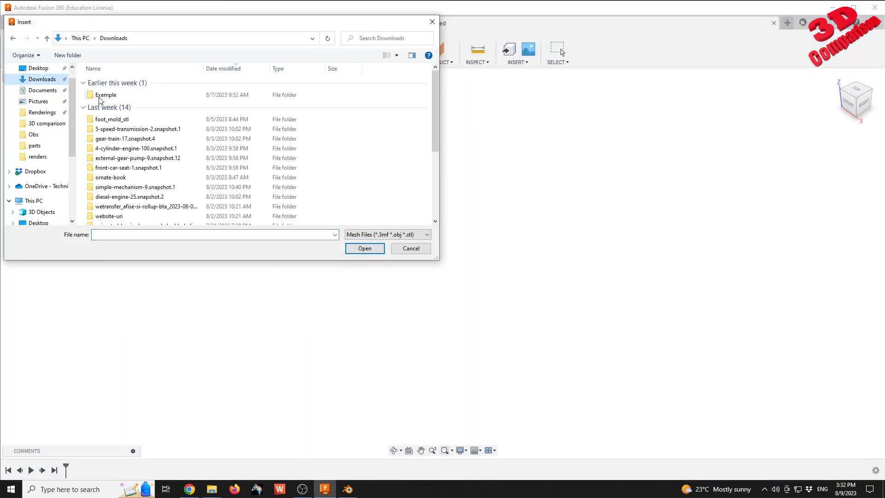
{"action": "scroll", "coordinate": [167, 151], "scroll_direction": "down", "scroll_amount": 5}
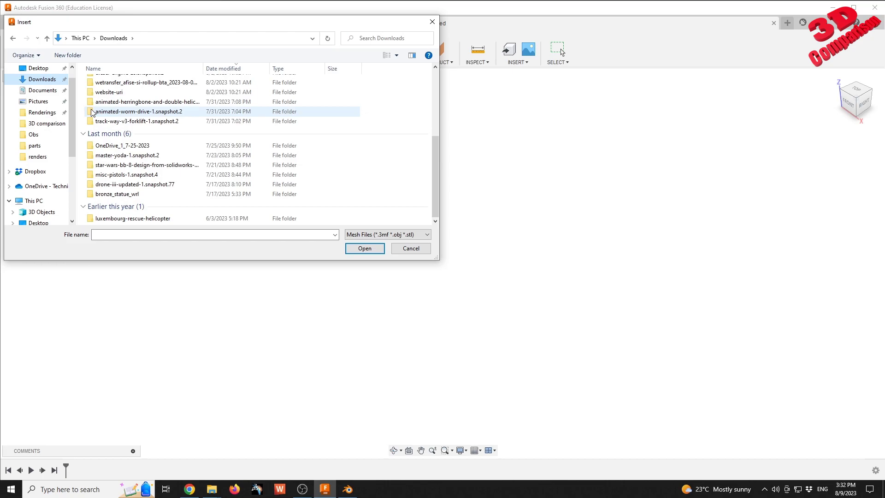
{"action": "scroll", "coordinate": [118, 151], "scroll_direction": "up", "scroll_amount": 4}
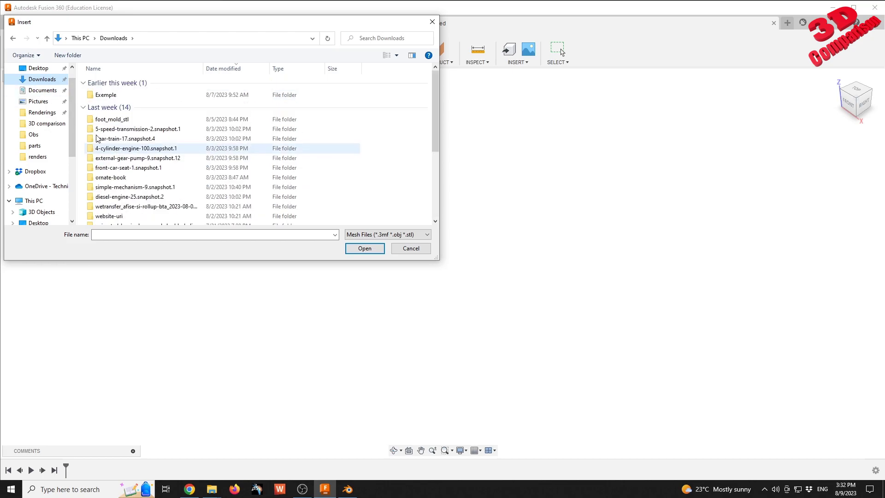
{"action": "left_click", "coordinate": [44, 92]}
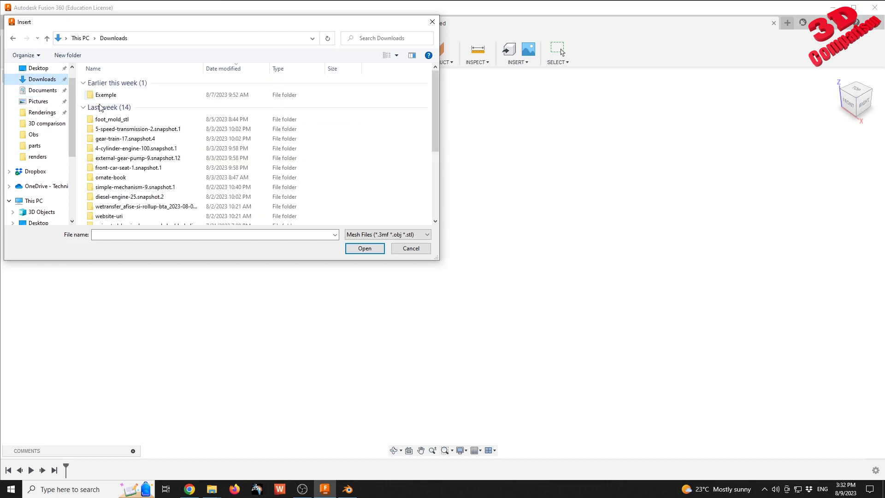
{"action": "left_click", "coordinate": [415, 235]}
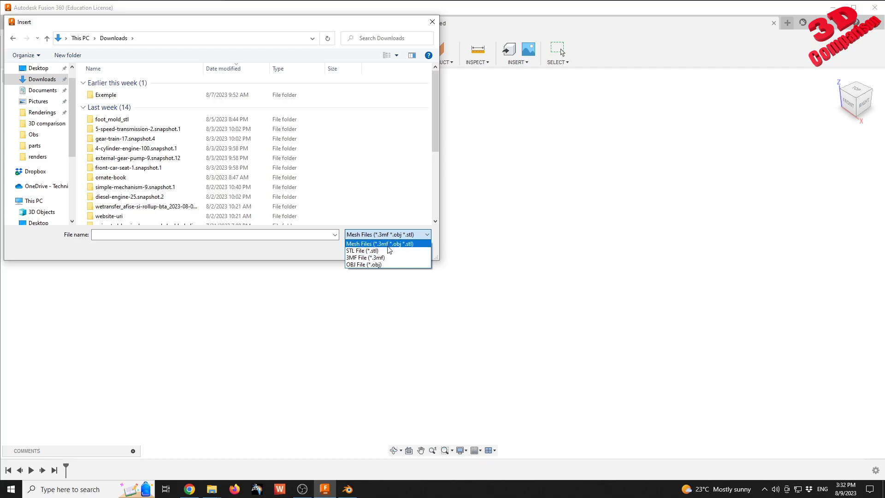
{"action": "left_click", "coordinate": [399, 358]}
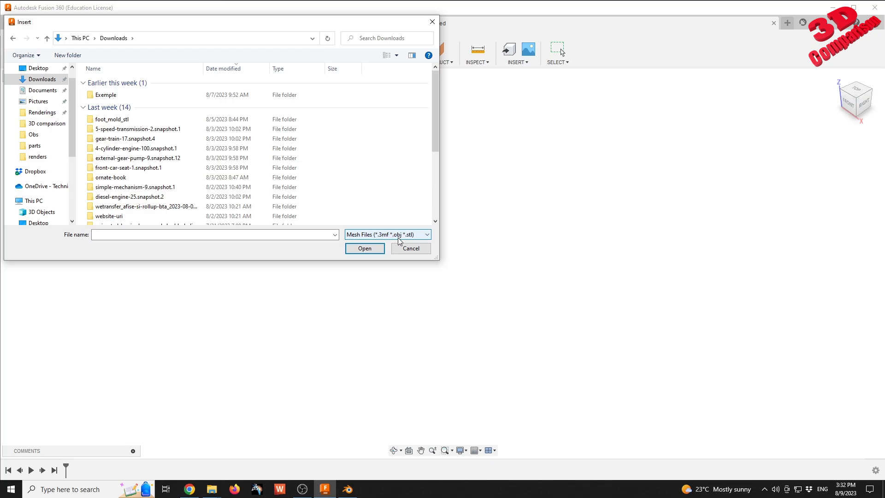
{"action": "left_click", "coordinate": [416, 250]}
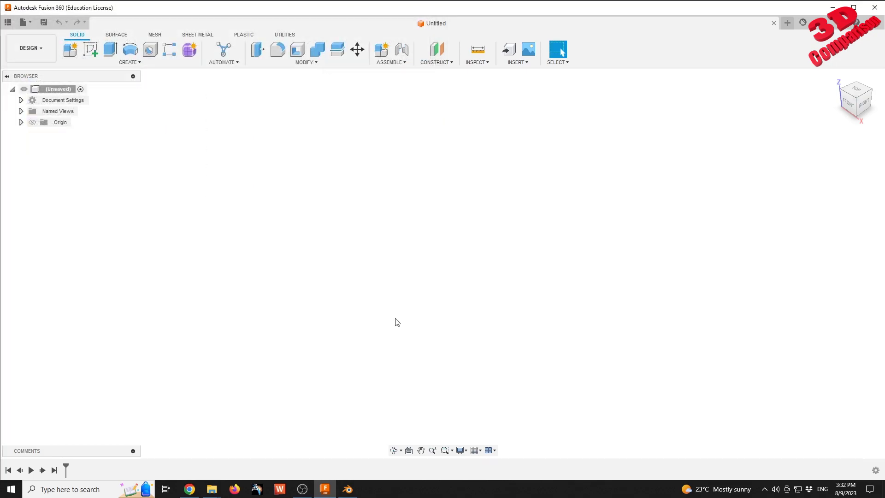
Step: Import mesh.glb from the Downloads folder into Blender as a glTF 2.0 file
{"action": "left_click", "coordinate": [356, 486]}
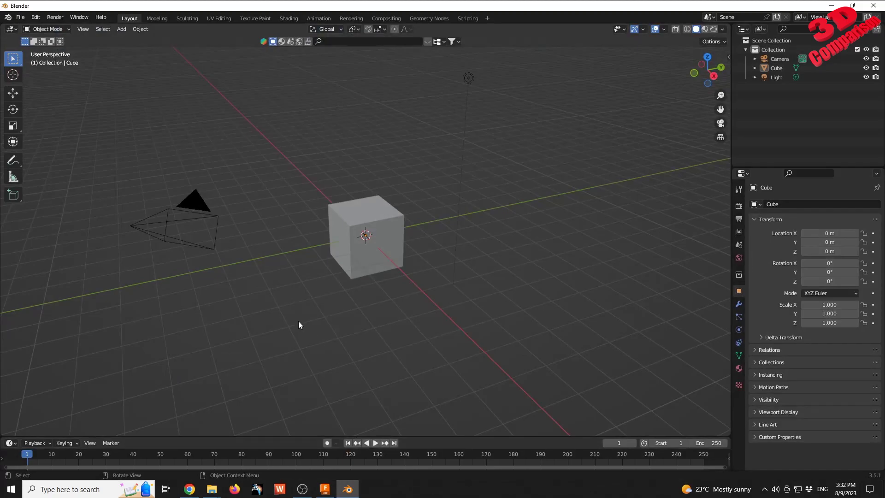
{"action": "left_click", "coordinate": [22, 18]}
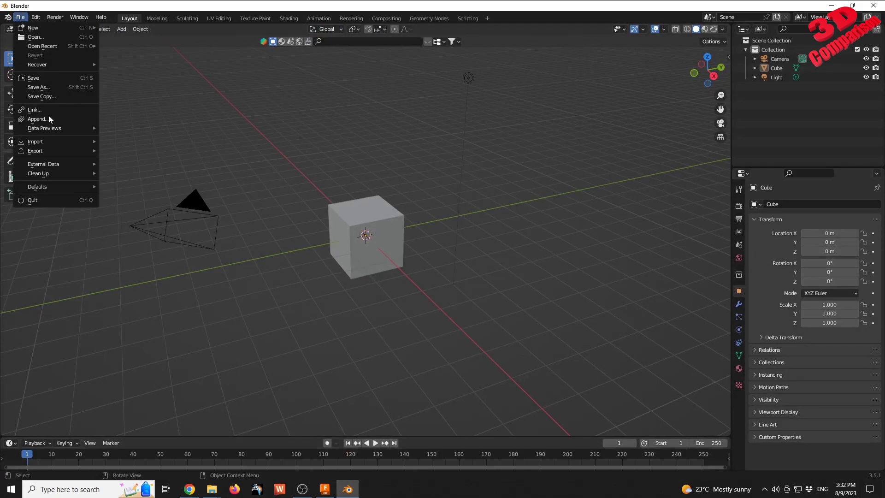
{"action": "mouse_move", "coordinate": [53, 142]}
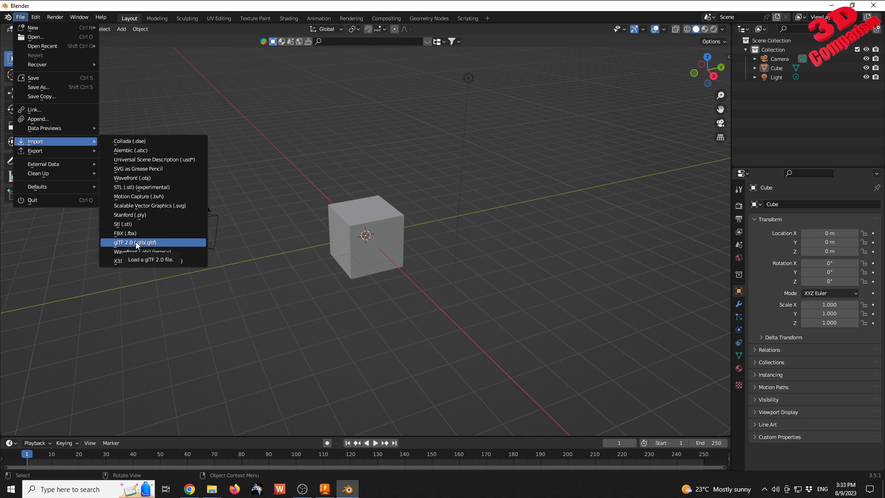
{"action": "left_click", "coordinate": [135, 242]}
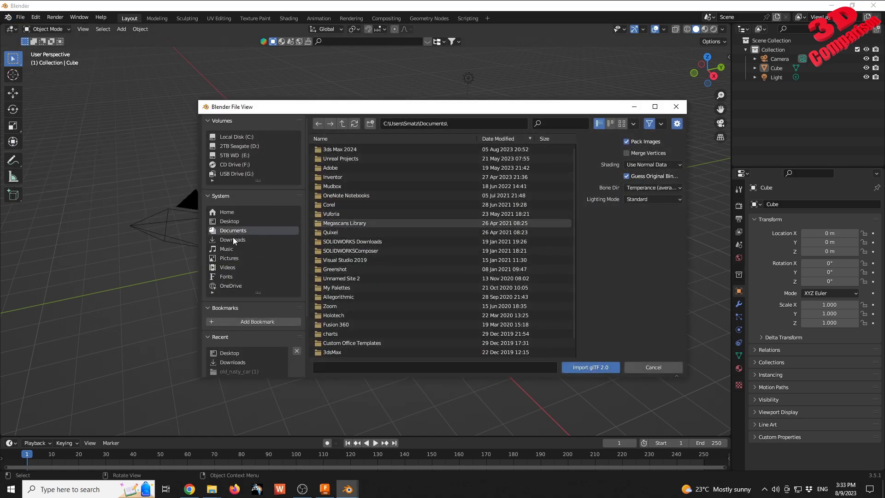
{"action": "left_click", "coordinate": [234, 239]}
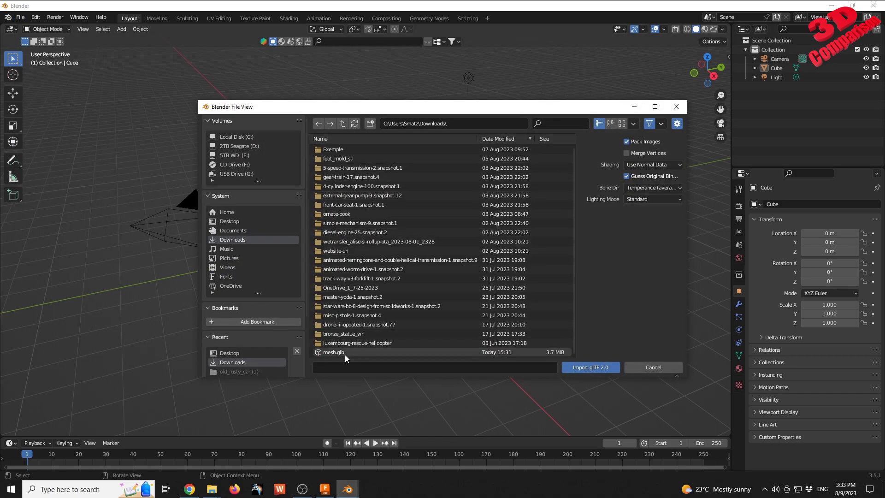
{"action": "left_click", "coordinate": [497, 353]}
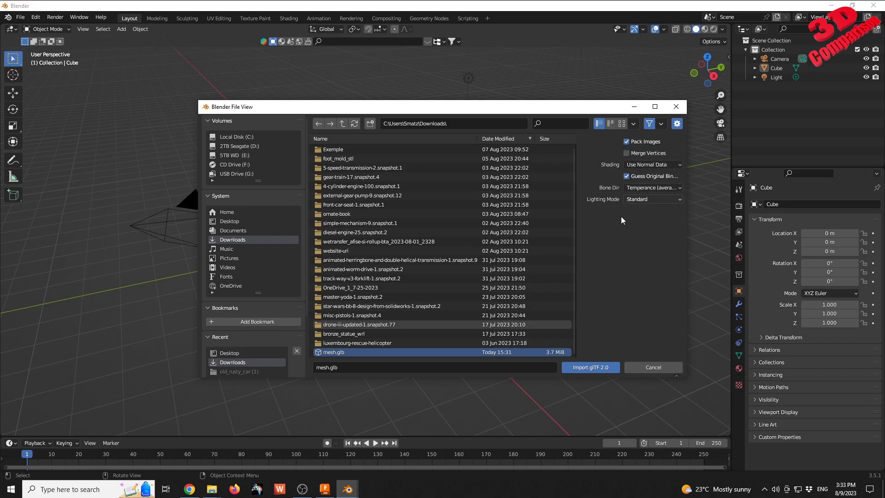
{"action": "left_click", "coordinate": [593, 370]}
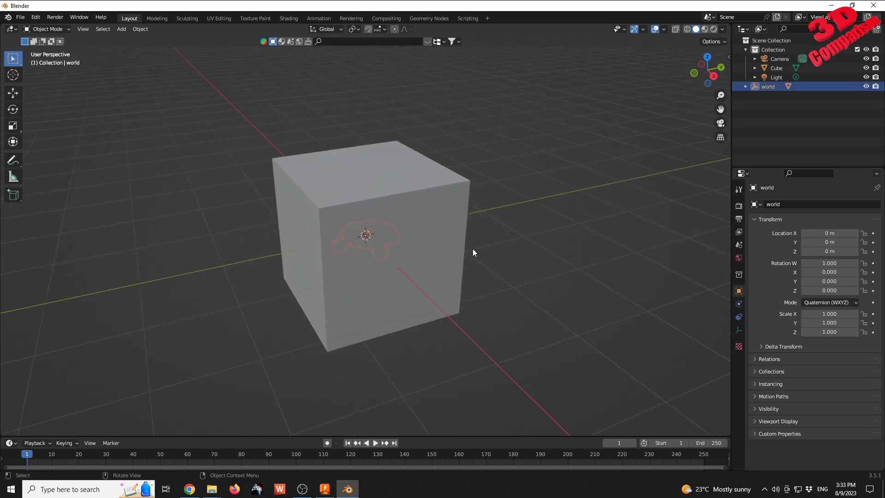
Step: Delete Blender's default cube from the scene
{"action": "left_click", "coordinate": [434, 253]}
{"action": "key", "text": "Delete"}
{"action": "scroll", "coordinate": [385, 230], "scroll_direction": "up", "scroll_amount": 6}
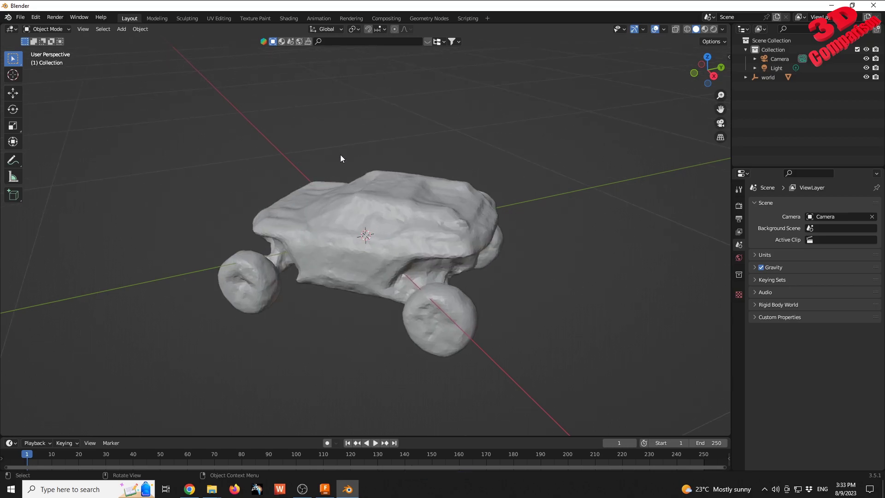
Step: Show the car with Material Preview shading and select the car mesh
{"action": "left_click", "coordinate": [704, 30]}
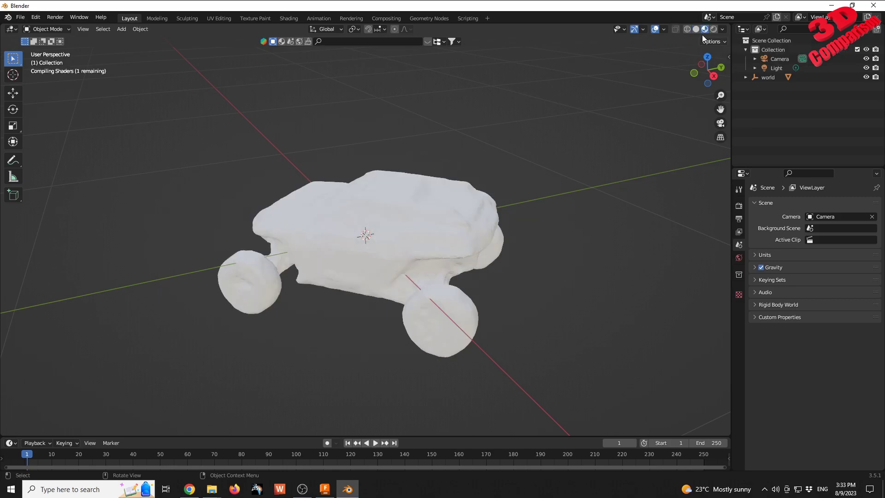
{"action": "middle_click_drag", "start_coordinate": [382, 283], "coordinate": [446, 267]}
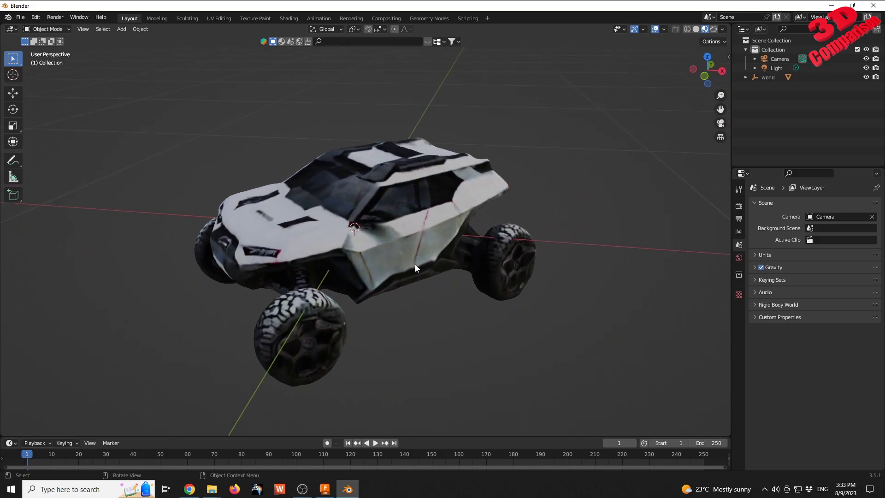
{"action": "left_click", "coordinate": [411, 245]}
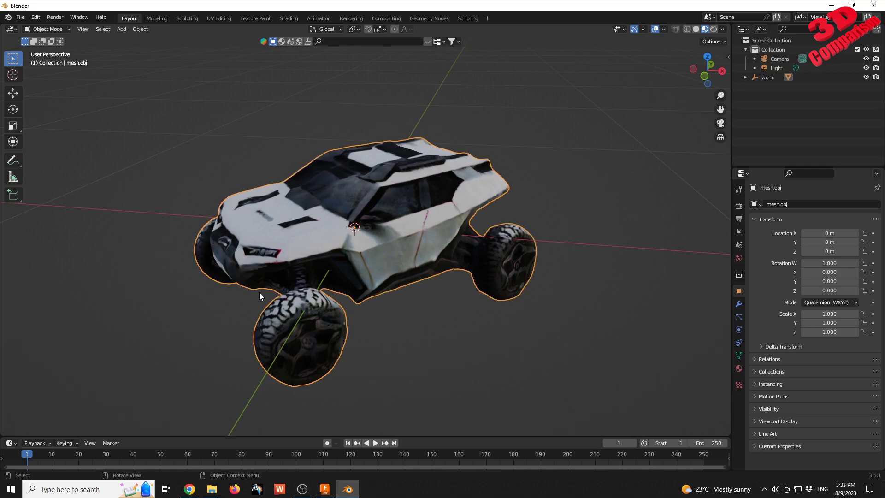
Step: Export the selected car as a Wavefront OBJ named car.obj to the Desktop
{"action": "left_click", "coordinate": [26, 20]}
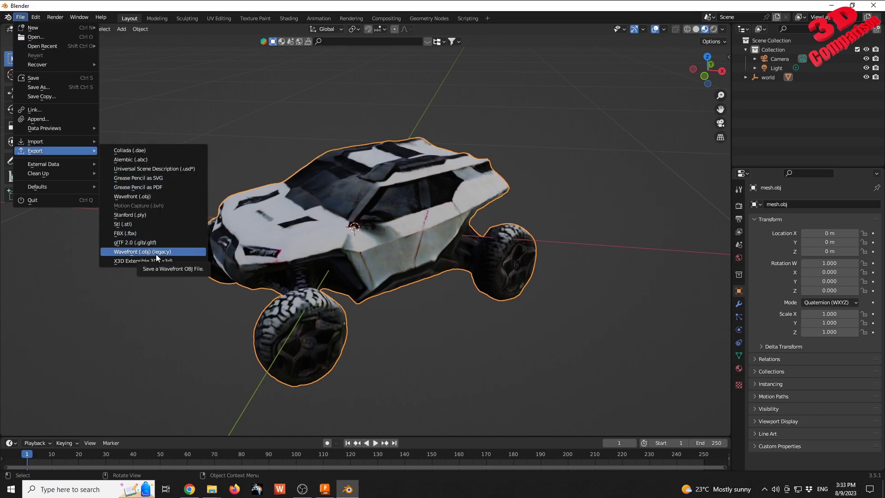
{"action": "left_click", "coordinate": [156, 254]}
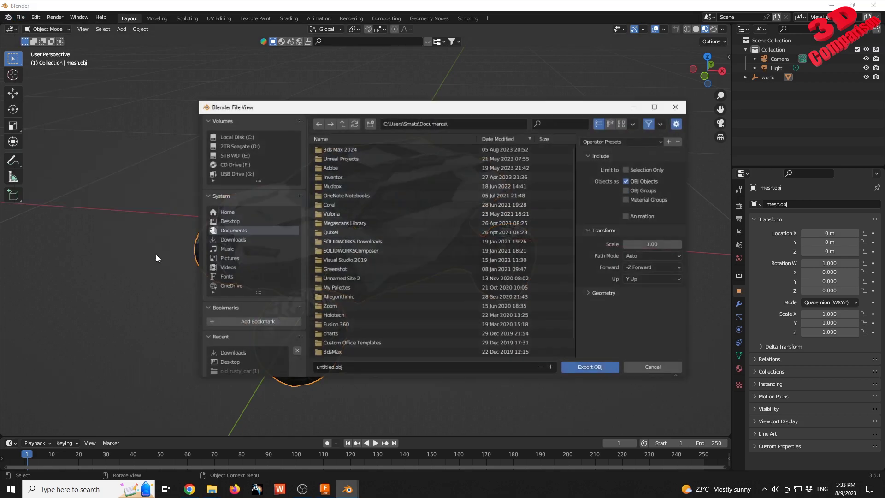
{"action": "left_click", "coordinate": [235, 220]}
{"action": "left_click", "coordinate": [342, 365]}
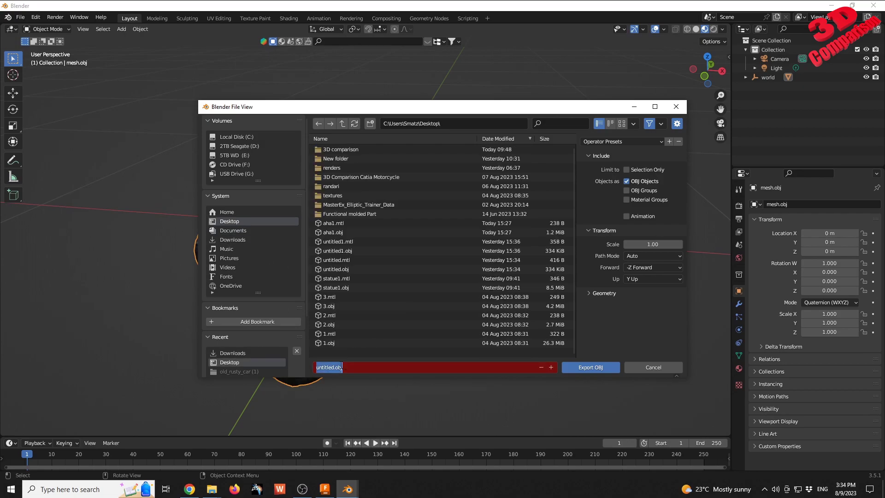
{"action": "key", "text": "BackSpace"}
{"action": "type", "text": "car"}
{"action": "key", "text": "Return"}
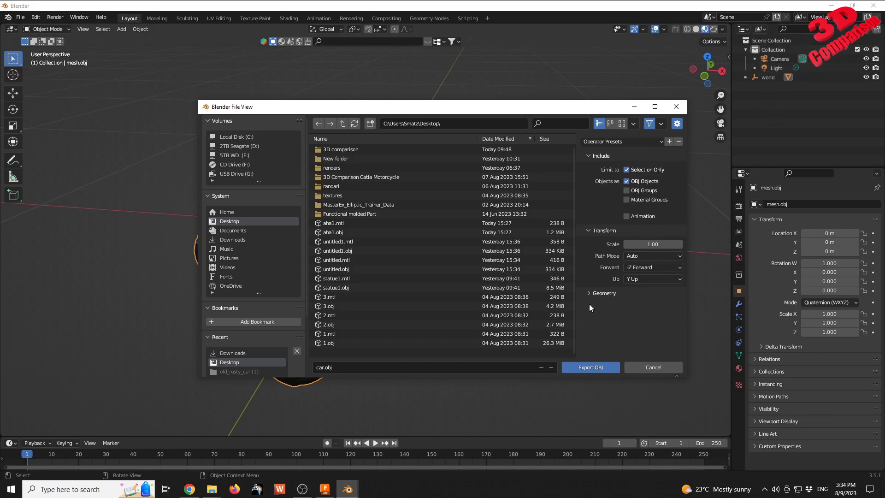
{"action": "left_click", "coordinate": [591, 367]}
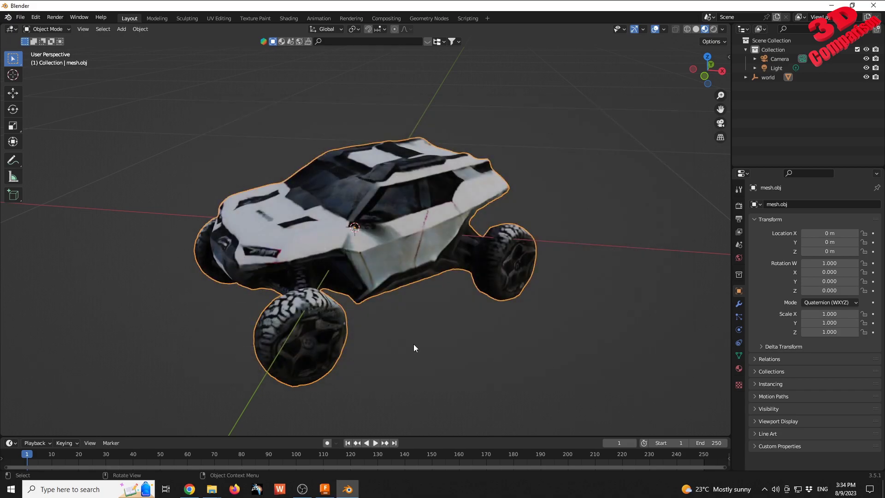
Step: In Fusion 360, insert car.obj from the Desktop as a mesh into the design
{"action": "left_click", "coordinate": [325, 489]}
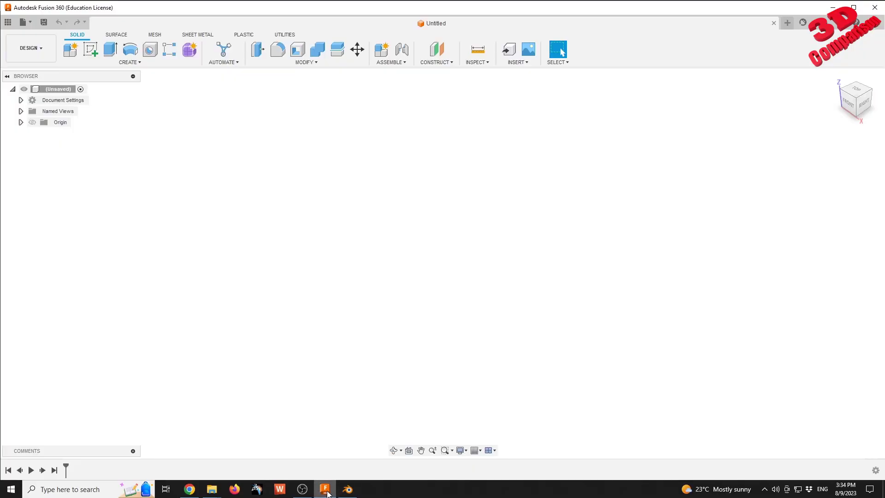
{"action": "left_click", "coordinate": [518, 61]}
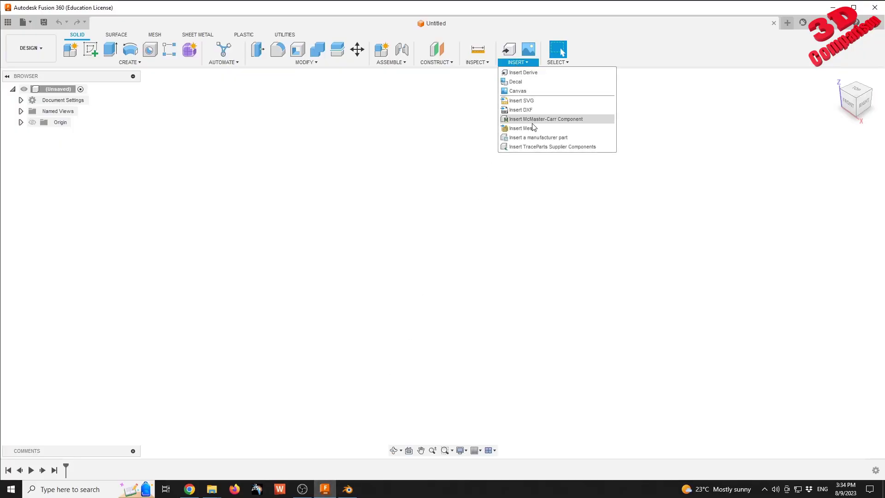
{"action": "left_click", "coordinate": [531, 129]}
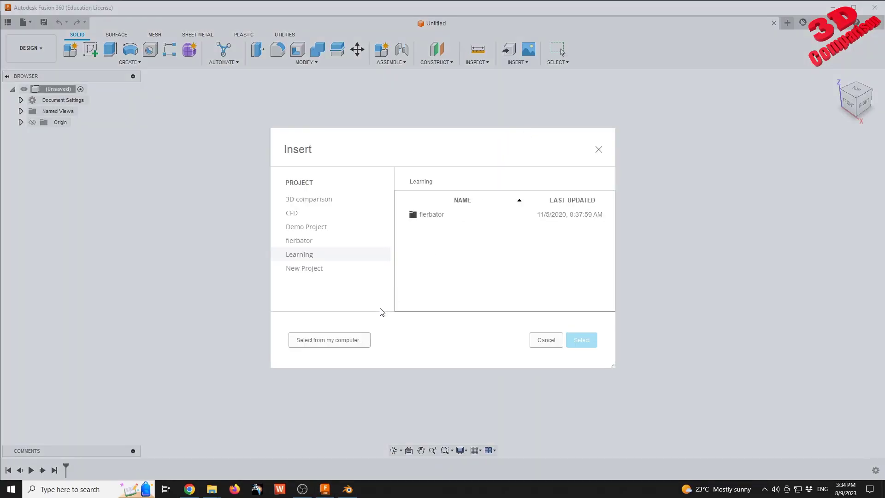
{"action": "left_click", "coordinate": [343, 339]}
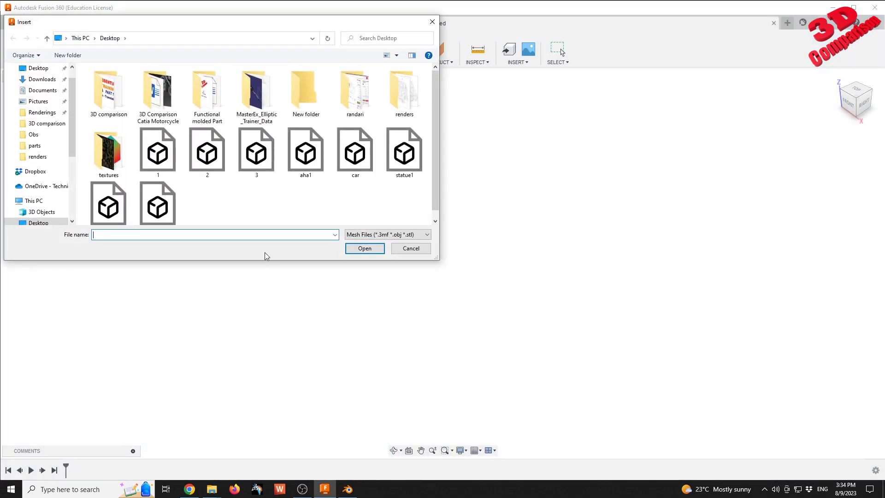
{"action": "left_click", "coordinate": [359, 152]}
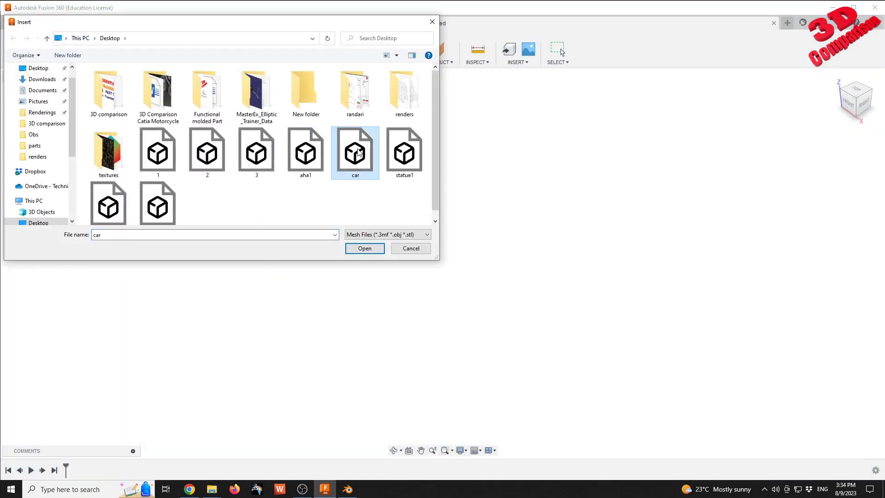
{"action": "left_click", "coordinate": [365, 249]}
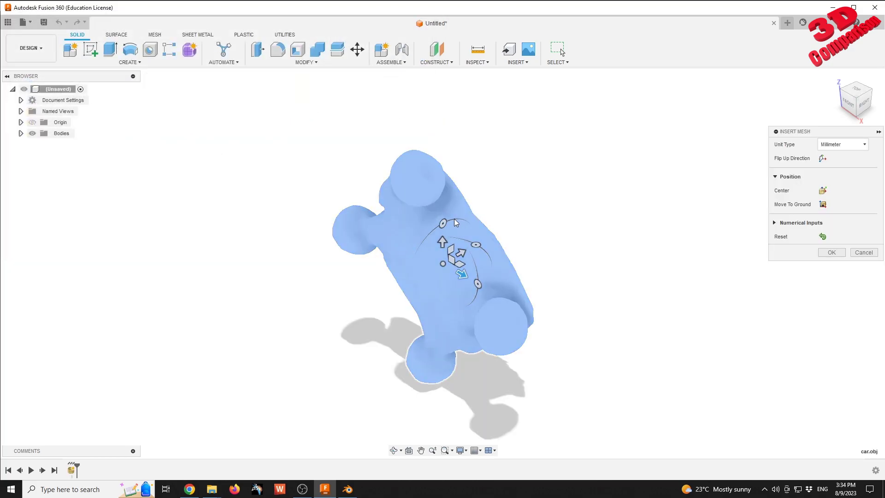
Step: Stand the car mesh upright, move it to the ground, turn it slightly, and confirm placement
{"action": "left_click_drag", "start_coordinate": [454, 220], "coordinate": [417, 265]}
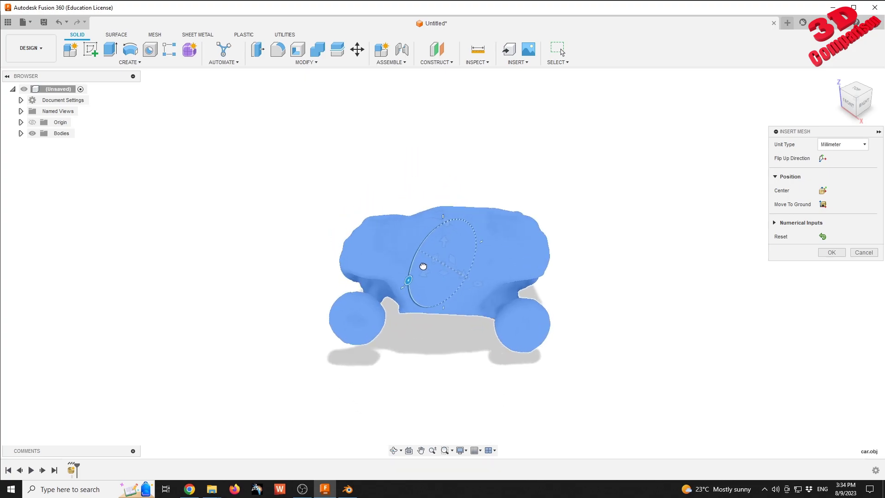
{"action": "left_click", "coordinate": [823, 204]}
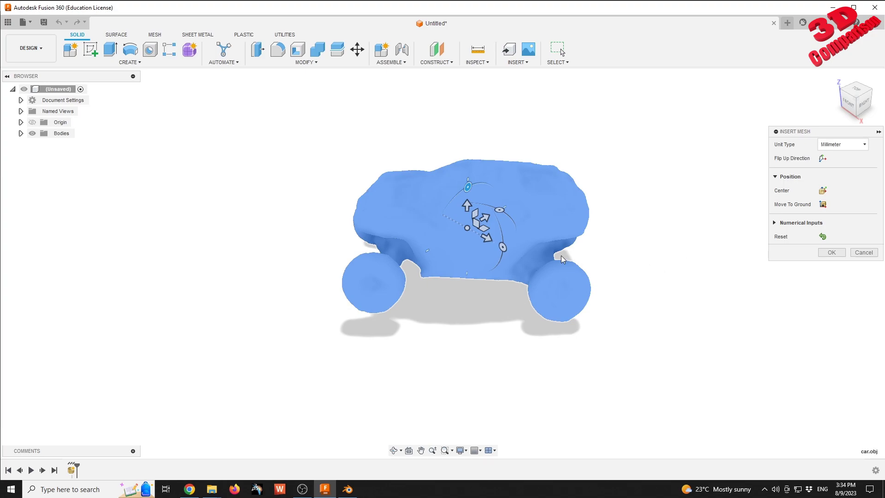
{"action": "left_click_drag", "start_coordinate": [468, 186], "coordinate": [488, 182]}
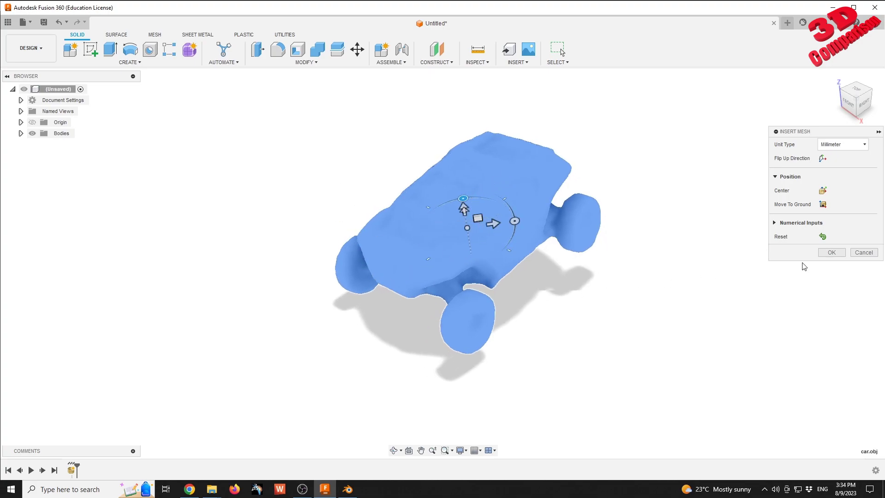
{"action": "left_click", "coordinate": [831, 252]}
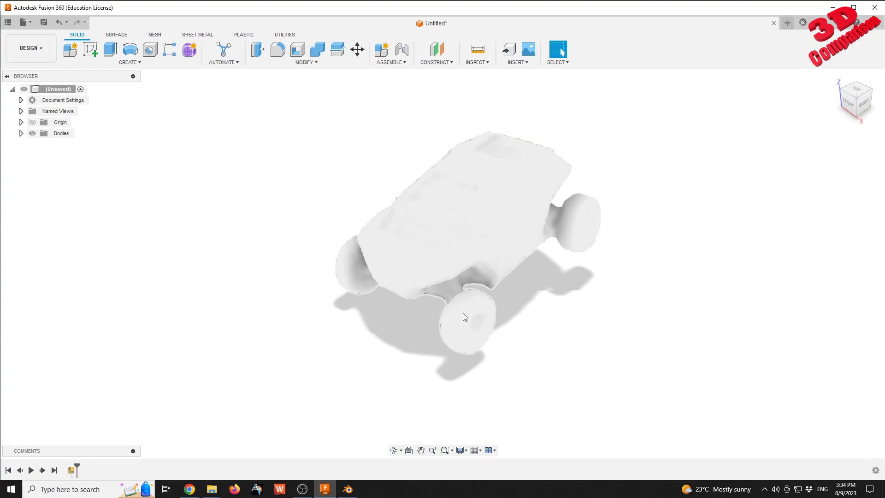
{"action": "middle_click_drag", "start_coordinate": [431, 307], "coordinate": [476, 216], "text": "shift"}
{"action": "key", "text": "Escape"}
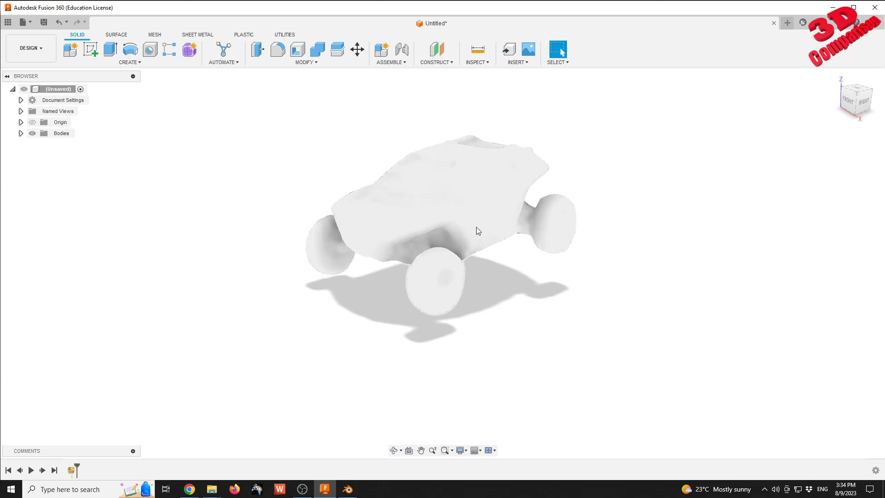
{"action": "scroll", "coordinate": [463, 211], "scroll_direction": "up", "scroll_amount": 4}
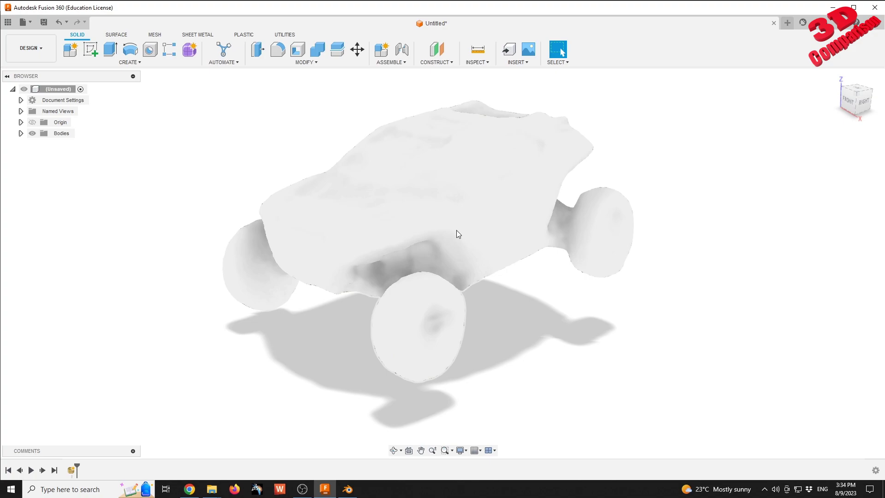
Step: Back in Blender, box-select the car mesh and switch to the UV Editing workspace
{"action": "left_click", "coordinate": [347, 487]}
{"action": "left_click", "coordinate": [413, 325]}
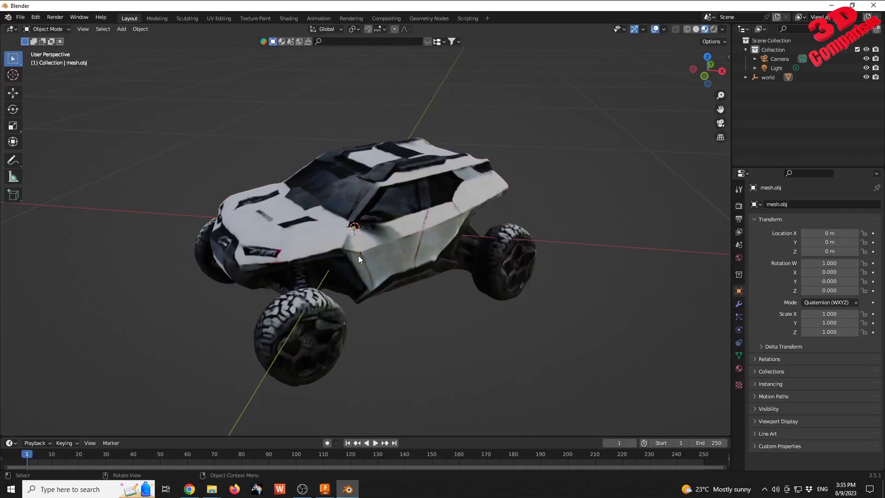
{"action": "left_click_drag", "start_coordinate": [166, 91], "coordinate": [579, 399]}
{"action": "left_click", "coordinate": [219, 19]}
{"action": "scroll", "coordinate": [272, 197], "scroll_direction": "down", "scroll_amount": 5}
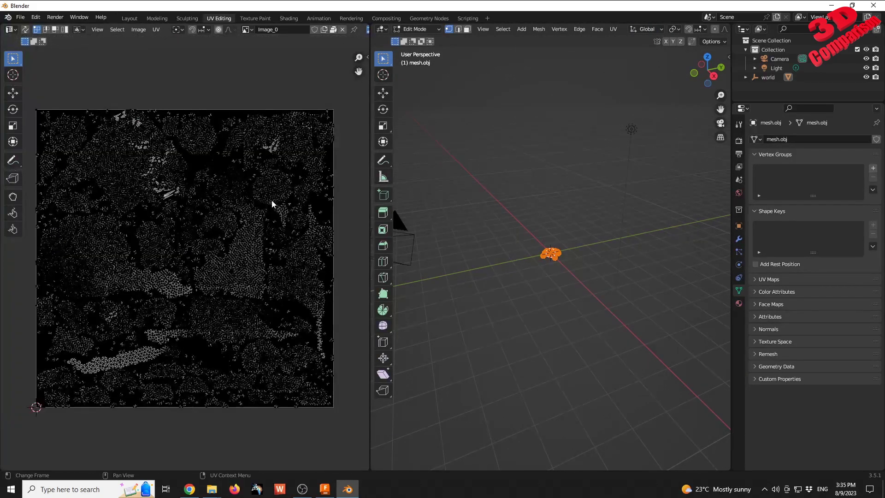
{"action": "scroll", "coordinate": [280, 208], "scroll_direction": "up", "scroll_amount": 2}
{"action": "scroll", "coordinate": [138, 142], "scroll_direction": "down", "scroll_amount": 2}
{"action": "scroll", "coordinate": [157, 141], "scroll_direction": "up", "scroll_amount": 5}
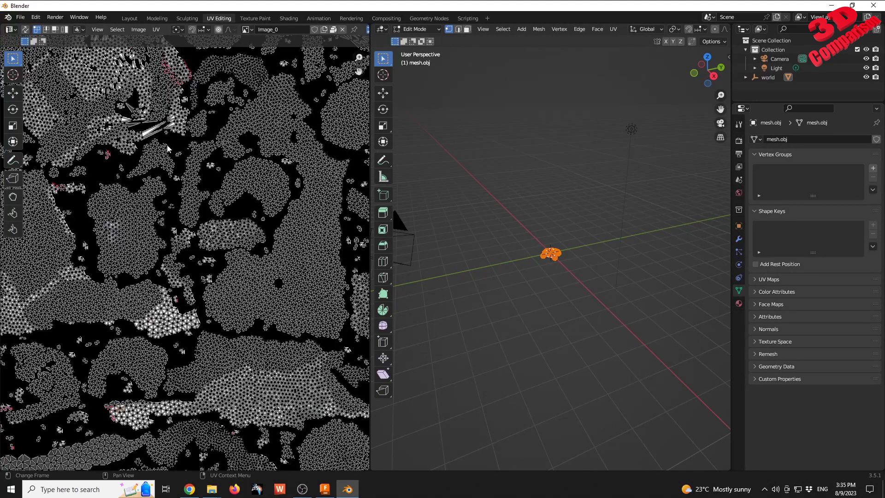
{"action": "scroll", "coordinate": [168, 148], "scroll_direction": "down", "scroll_amount": 3}
Step: Save the car texture image to the Desktop as a JPEG, Image_0.jpg
{"action": "left_click", "coordinate": [139, 30]}
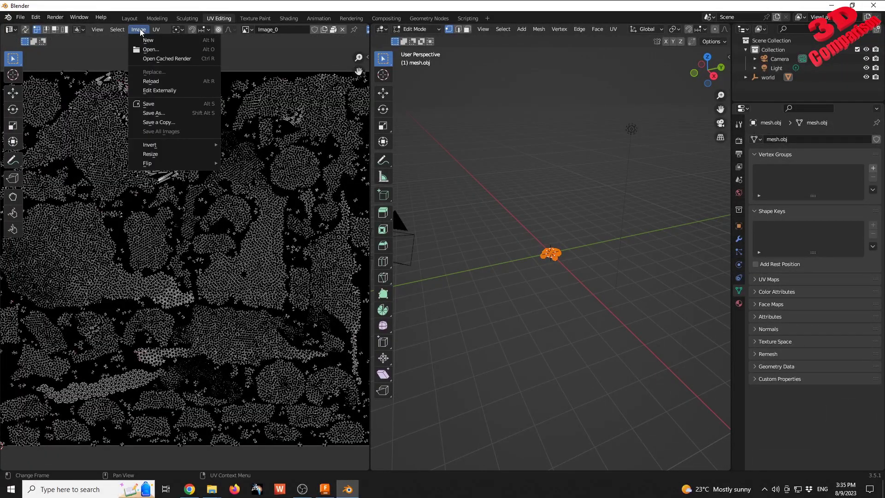
{"action": "left_click", "coordinate": [168, 113]}
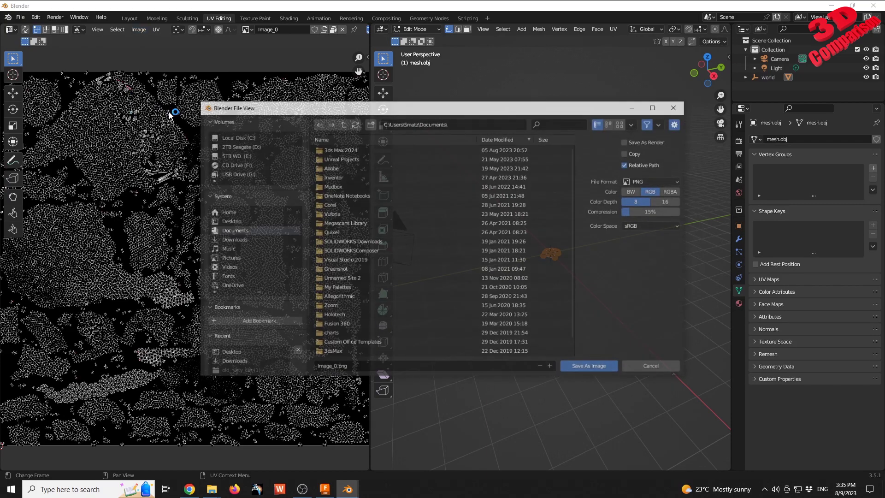
{"action": "left_click", "coordinate": [233, 220]}
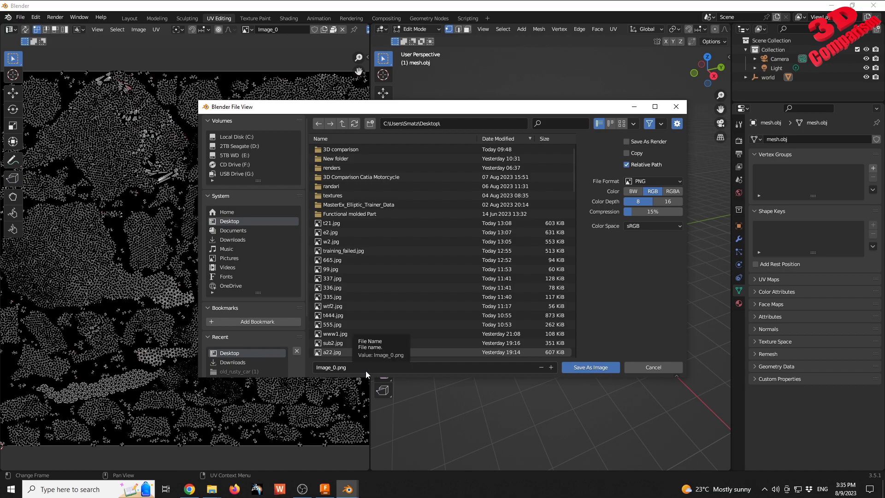
{"action": "left_click", "coordinate": [673, 180]}
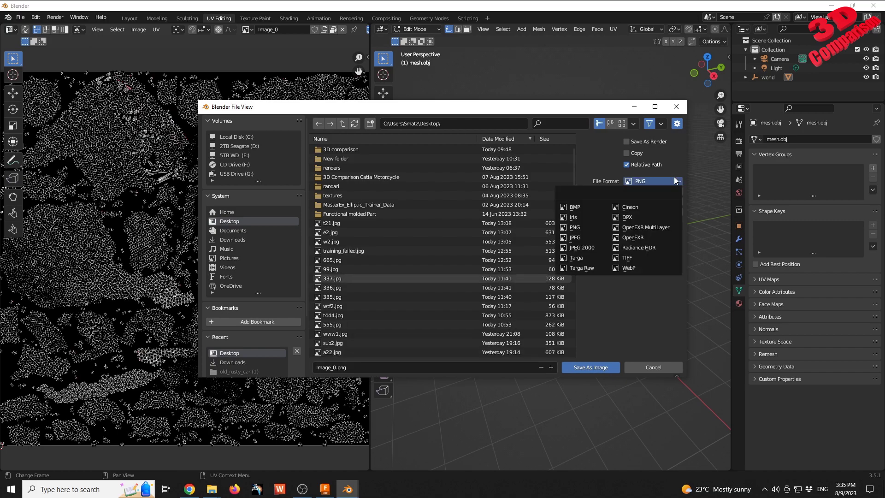
{"action": "left_click", "coordinate": [584, 238]}
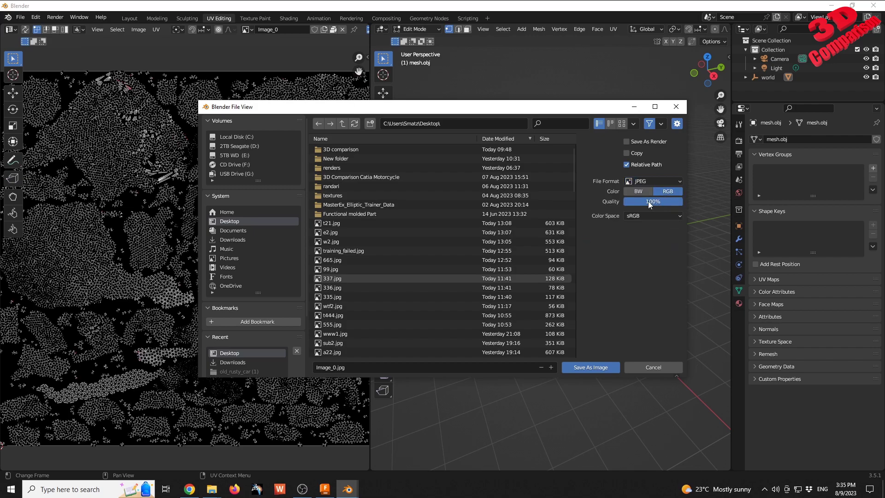
{"action": "left_click", "coordinate": [591, 367]}
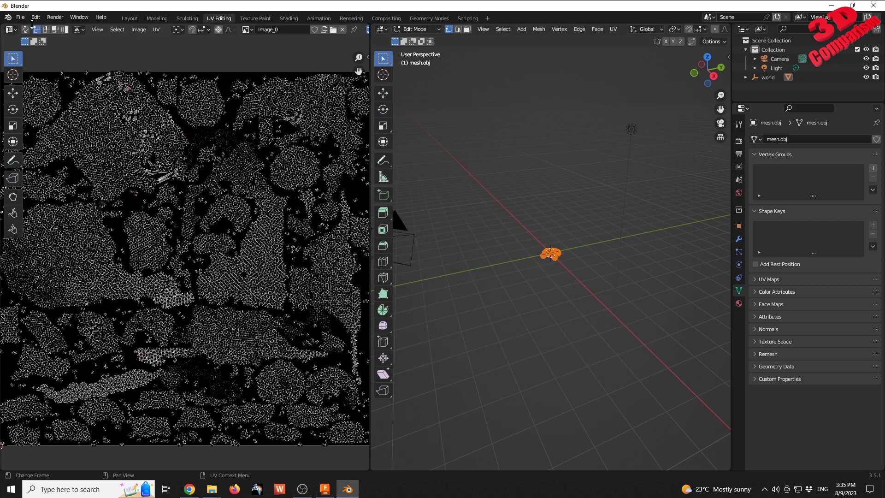
Step: Export the car mesh again as a legacy Wavefront OBJ named car1.obj on the Desktop
{"action": "left_click", "coordinate": [20, 17]}
{"action": "mouse_move", "coordinate": [72, 151]}
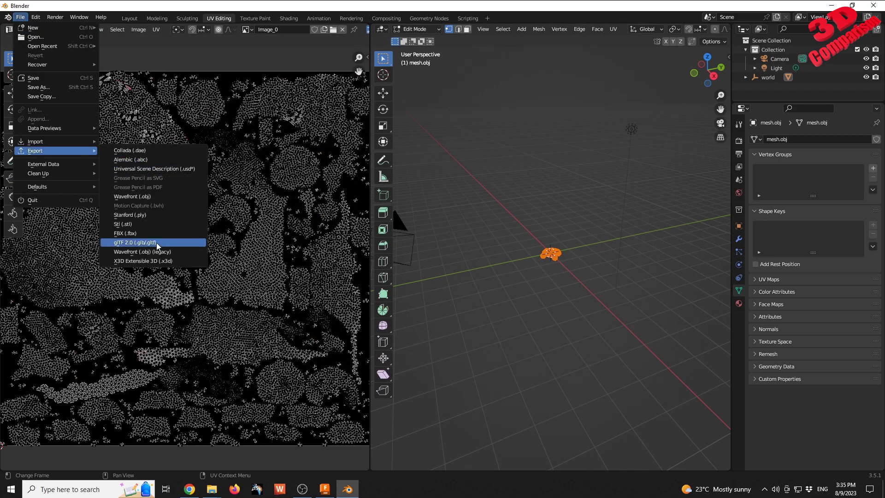
{"action": "left_click", "coordinate": [138, 252]}
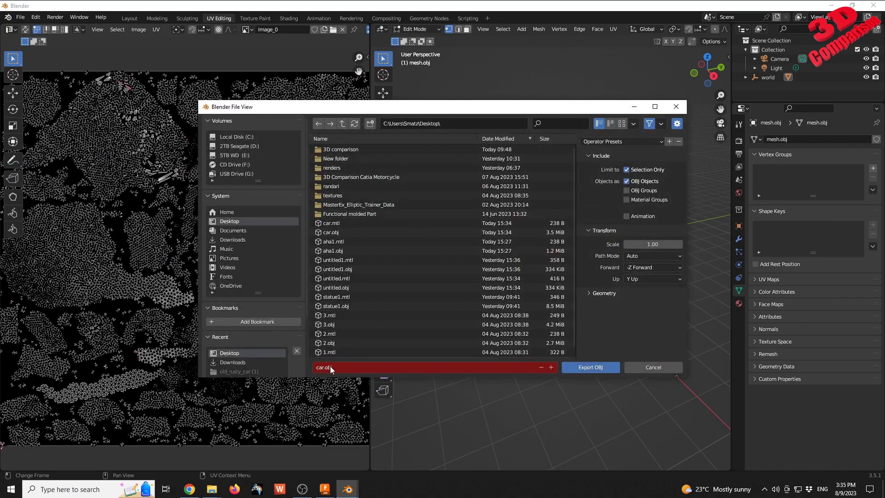
{"action": "type", "text": "1"}
{"action": "left_click", "coordinate": [593, 366]}
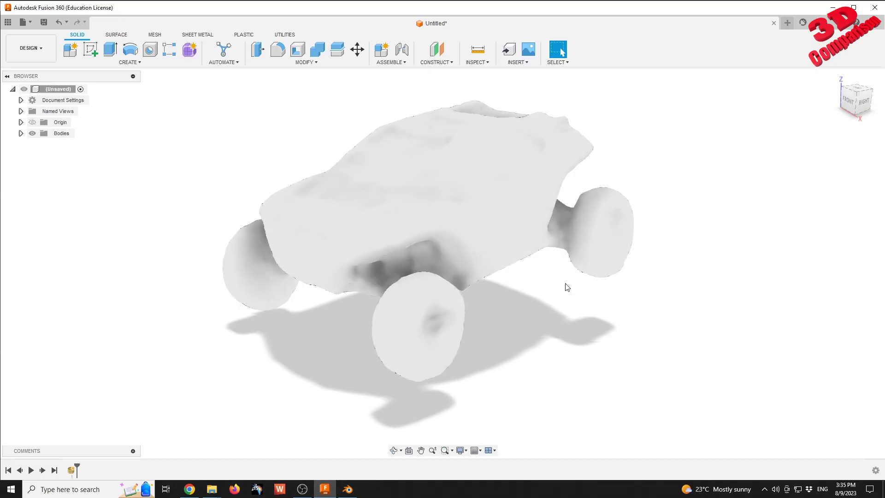
Step: Try inserting car1 from the Desktop as a mesh in Fusion 360; it fails as a damaged file
{"action": "left_click", "coordinate": [525, 63]}
{"action": "left_click", "coordinate": [347, 489]}
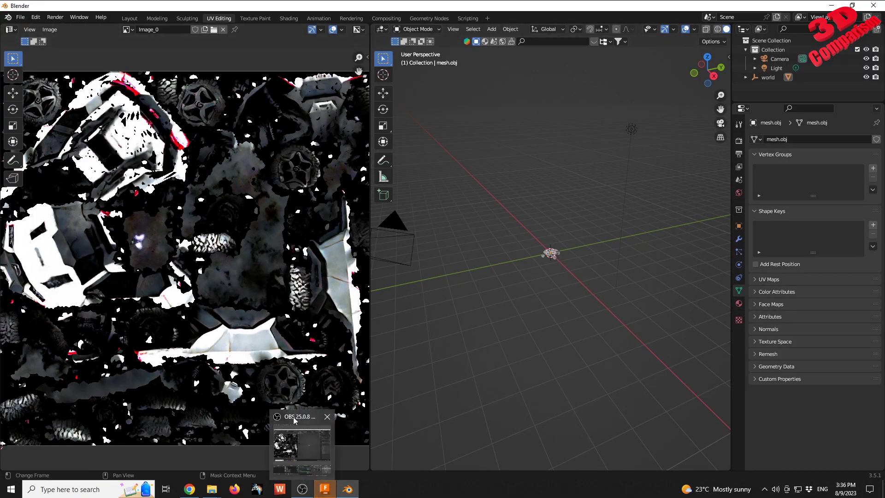
{"action": "left_click", "coordinate": [329, 493]}
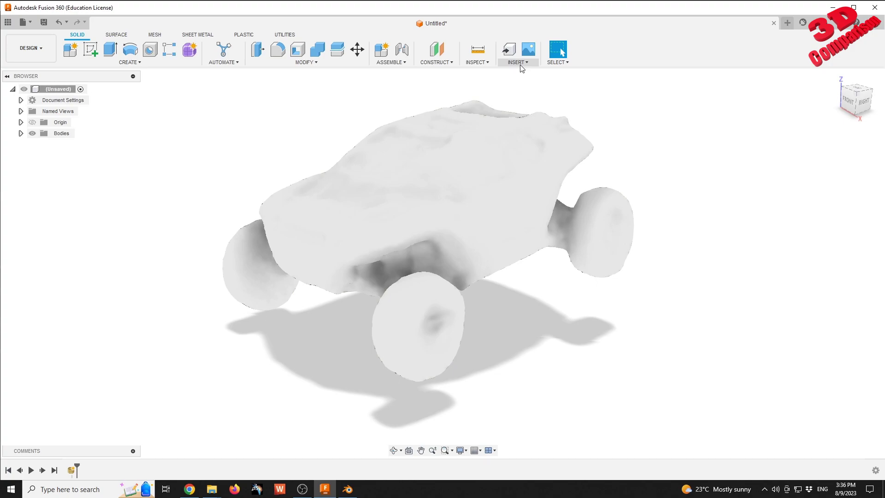
{"action": "left_click", "coordinate": [521, 67]}
{"action": "left_click", "coordinate": [537, 128]}
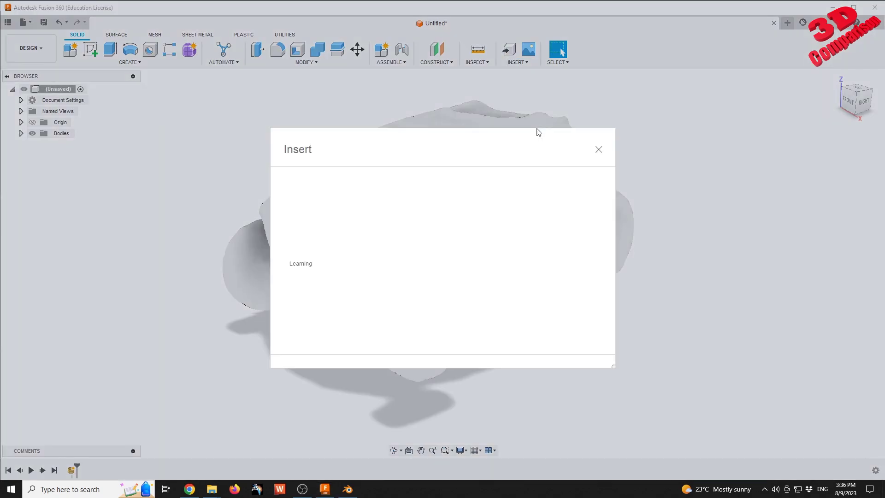
{"action": "left_click", "coordinate": [340, 340]}
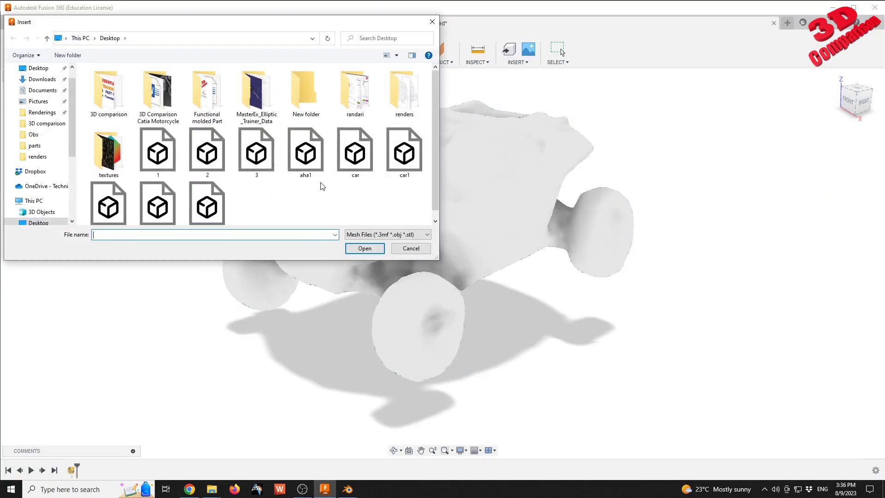
{"action": "double_click", "coordinate": [406, 159]}
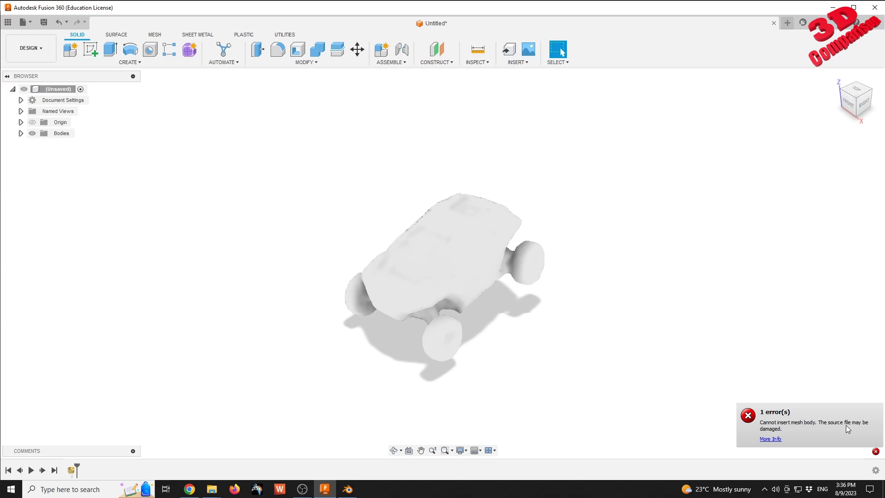
Step: Start a legacy Wavefront (.obj) export of the car mesh from Blender's File menu
{"action": "left_click", "coordinate": [348, 490]}
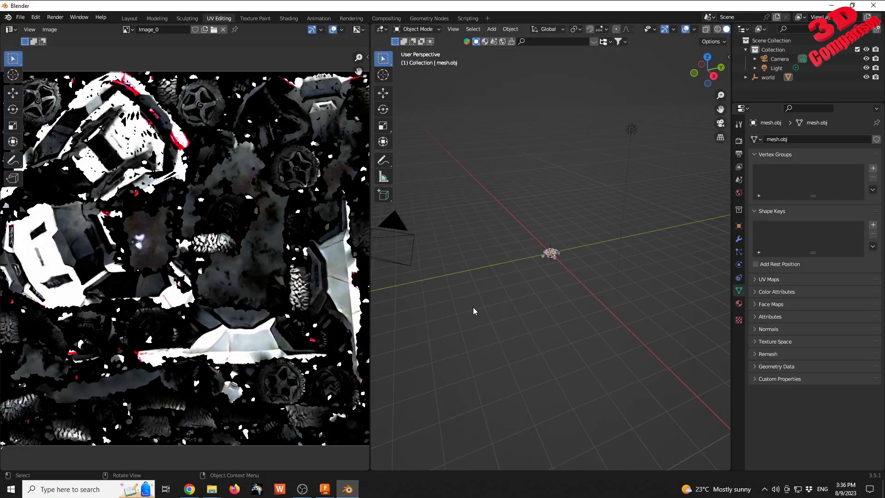
{"action": "scroll", "coordinate": [554, 256], "scroll_direction": "up", "scroll_amount": 12}
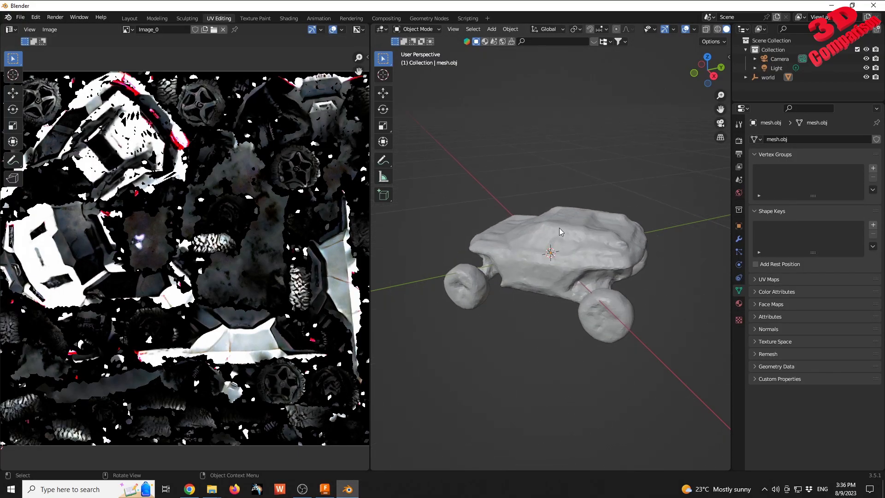
{"action": "left_click", "coordinate": [20, 17]}
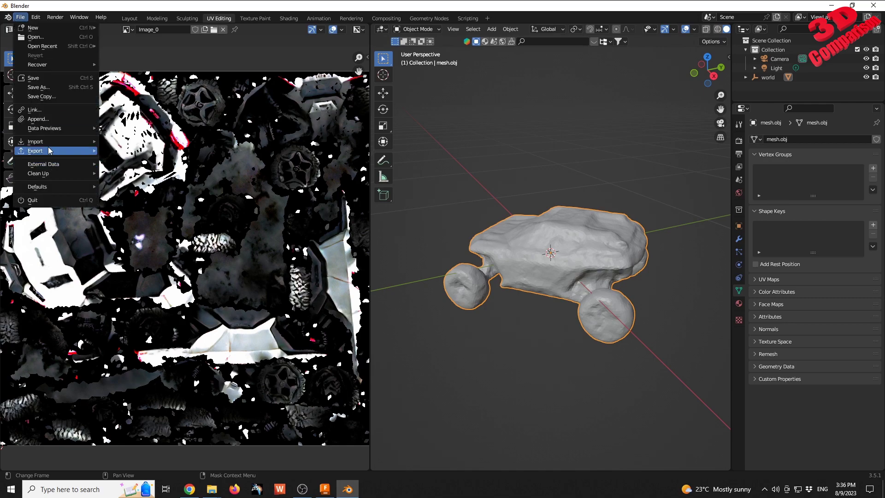
{"action": "mouse_move", "coordinate": [55, 151]}
{"action": "left_click", "coordinate": [143, 243]}
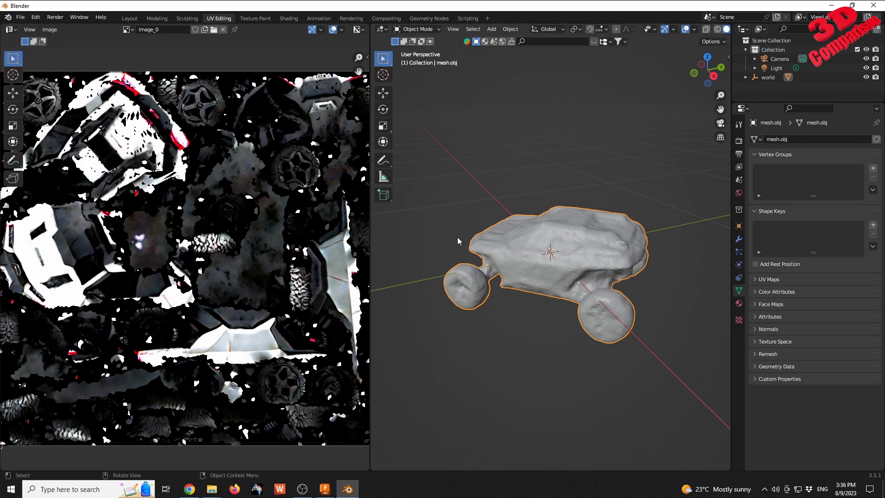
{"action": "left_click", "coordinate": [20, 18]}
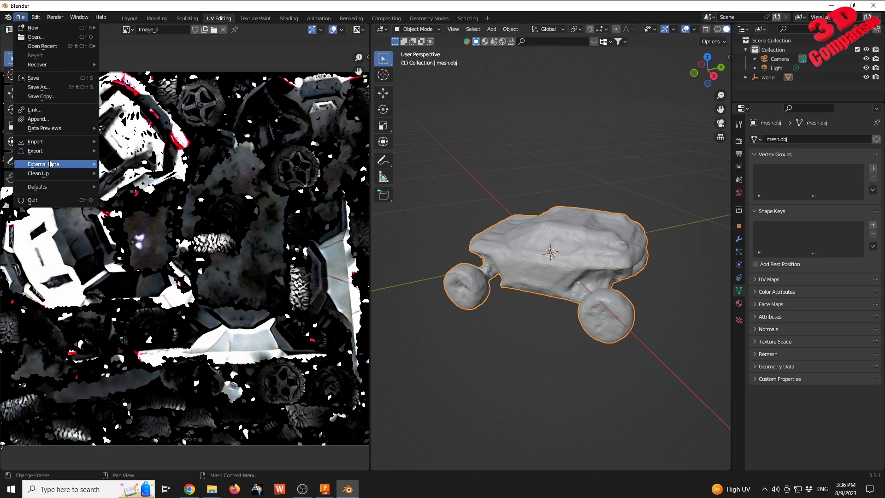
{"action": "mouse_move", "coordinate": [52, 152]}
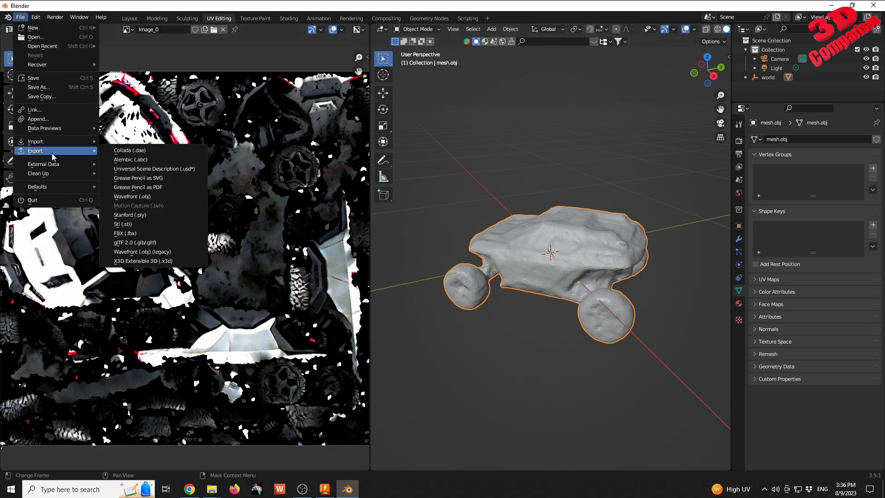
{"action": "left_click", "coordinate": [143, 251]}
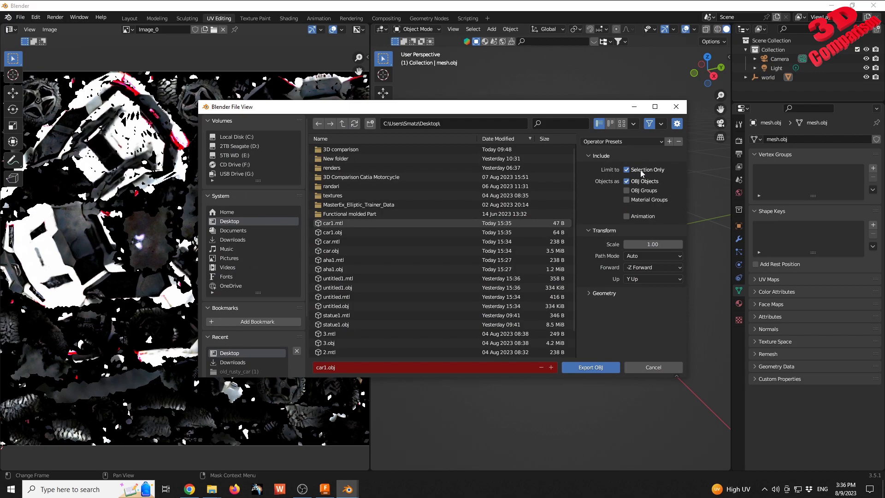
Step: Rename the export to car2.obj, export it to the Desktop, and return to Fusion 360
{"action": "left_click", "coordinate": [324, 367]}
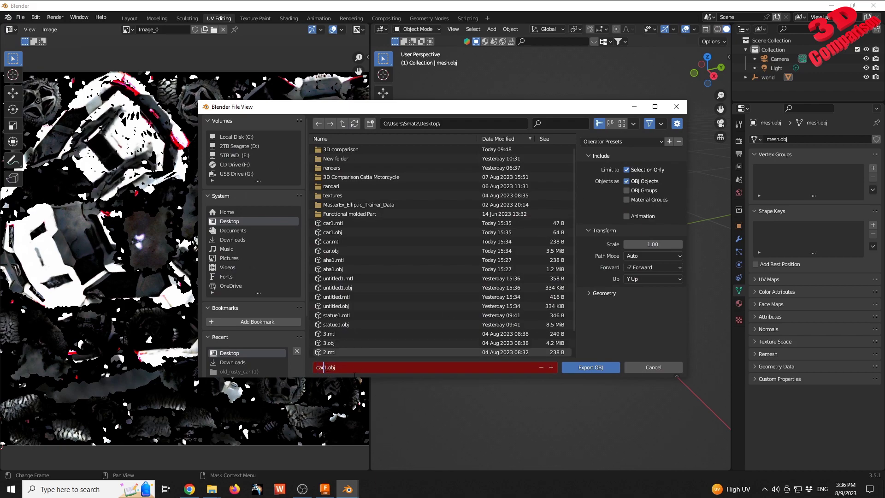
{"action": "key", "text": "Delete"}
{"action": "type", "text": "2"}
{"action": "left_click", "coordinate": [595, 368]}
{"action": "left_click", "coordinate": [595, 368]}
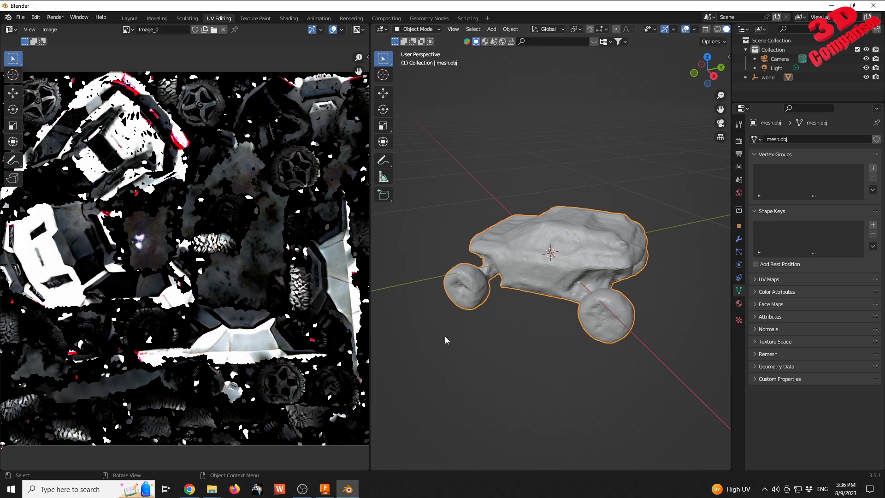
{"action": "left_click", "coordinate": [325, 489]}
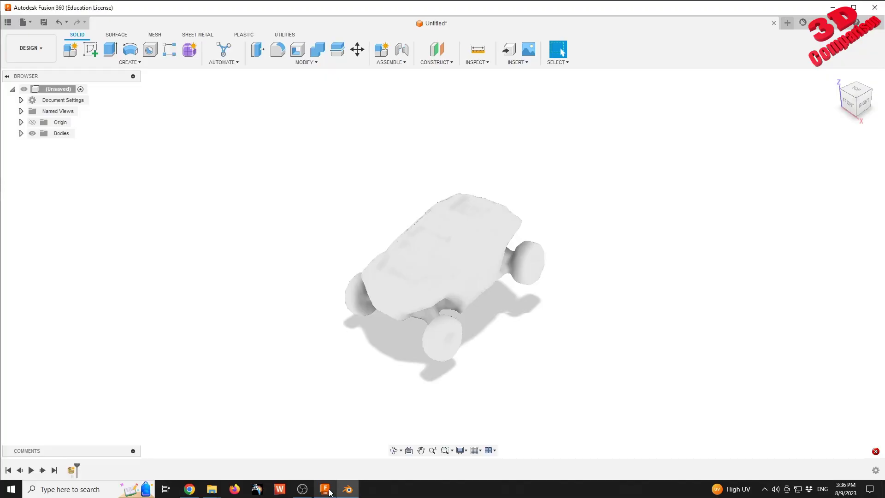
Step: Insert car2.obj from the computer and rotate it upright onto its wheels, turning it about vertical
{"action": "left_click", "coordinate": [516, 62]}
{"action": "left_click", "coordinate": [521, 126]}
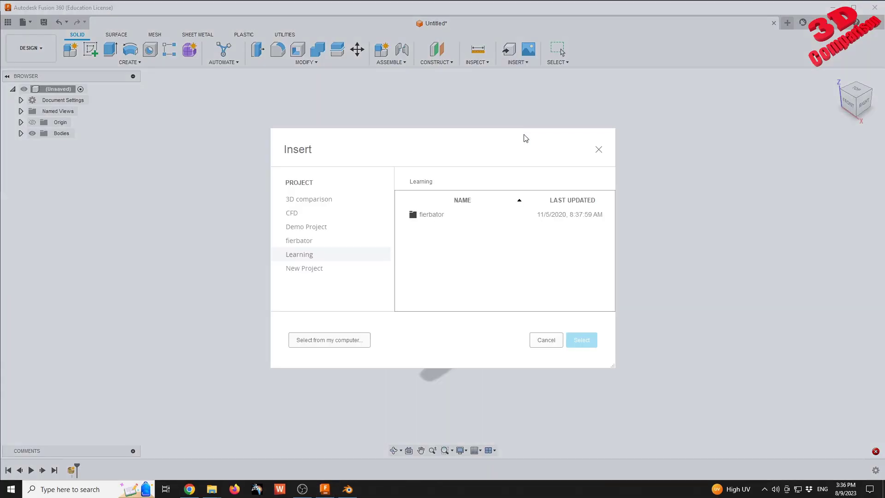
{"action": "left_click", "coordinate": [354, 336]}
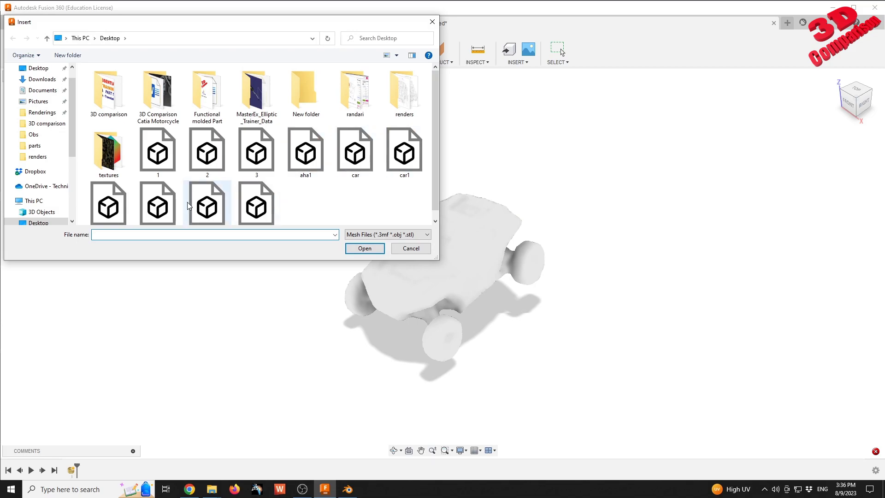
{"action": "scroll", "coordinate": [188, 202], "scroll_direction": "down", "scroll_amount": 1}
{"action": "left_click", "coordinate": [109, 198]}
{"action": "left_click", "coordinate": [364, 249]}
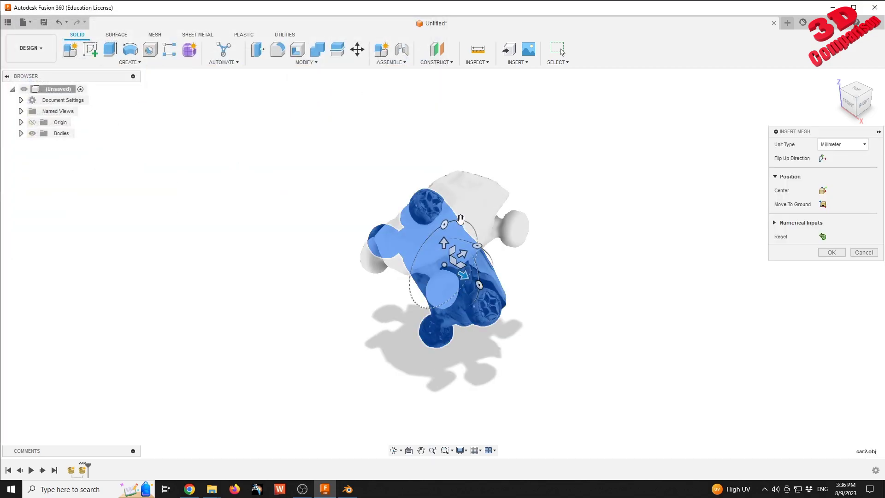
{"action": "left_click_drag", "start_coordinate": [460, 219], "coordinate": [446, 298]}
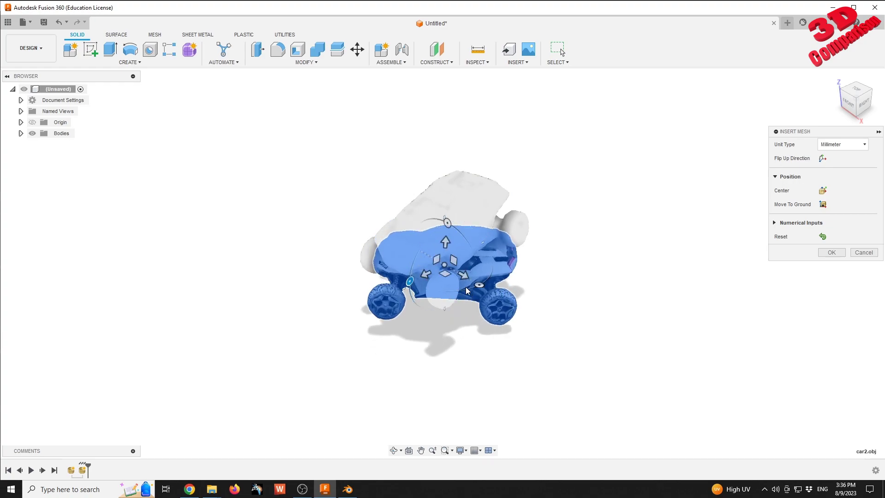
{"action": "left_click_drag", "start_coordinate": [465, 287], "coordinate": [573, 284]}
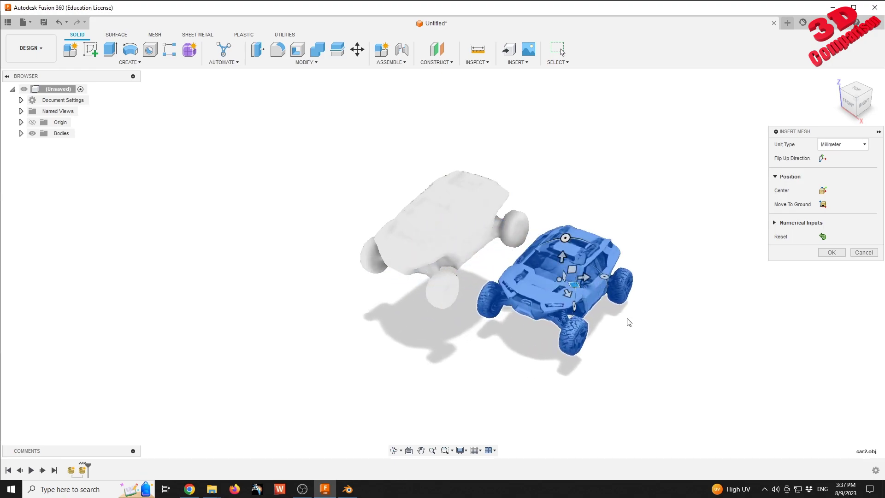
Step: Accept the car2 mesh placement, make the origin planes and axes visible, and switch to MESH
{"action": "left_click", "coordinate": [831, 253]}
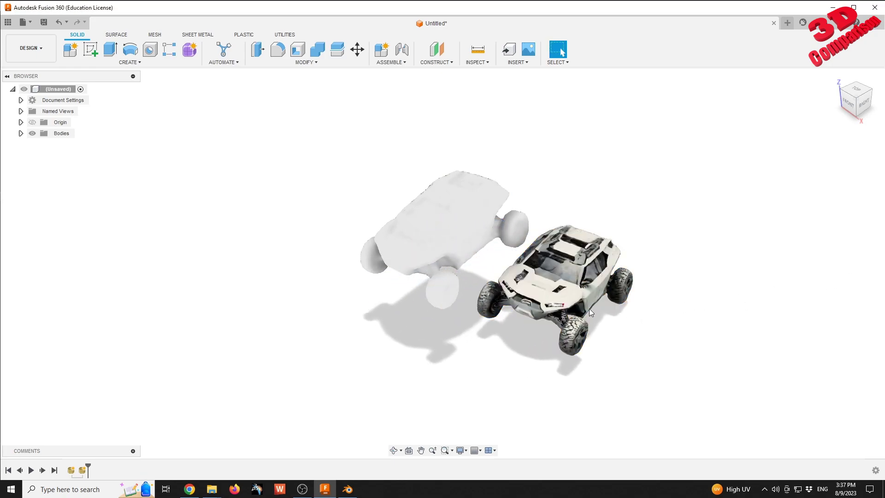
{"action": "middle_click_drag", "start_coordinate": [589, 308], "coordinate": [539, 241]}
{"action": "scroll", "coordinate": [533, 241], "scroll_direction": "up", "scroll_amount": 5}
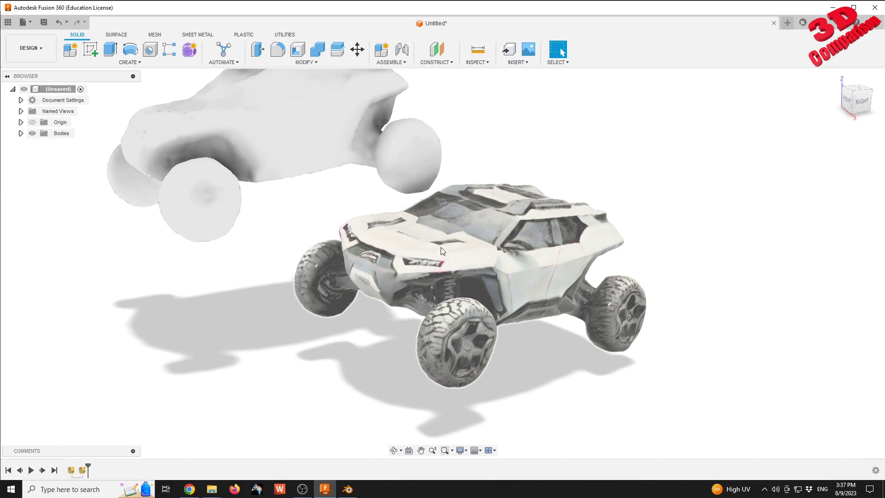
{"action": "scroll", "coordinate": [436, 267], "scroll_direction": "down", "scroll_amount": 3}
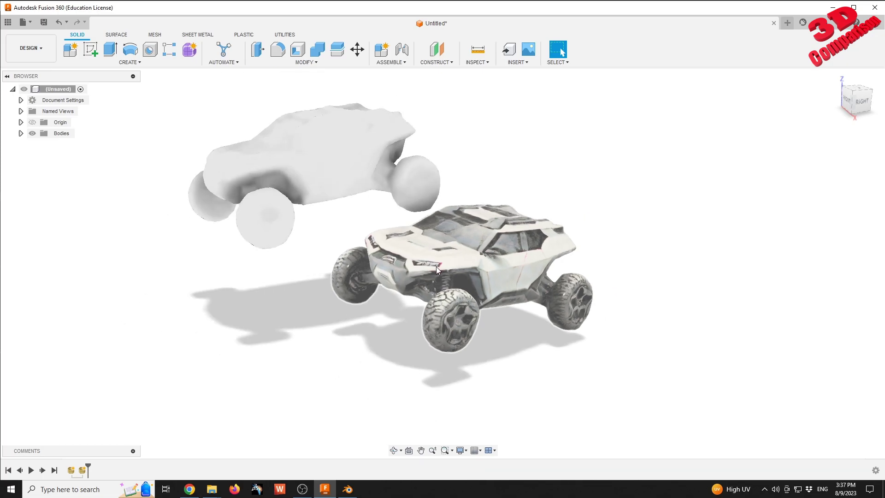
{"action": "left_click", "coordinate": [32, 122]}
{"action": "middle_click_drag", "start_coordinate": [355, 255], "coordinate": [360, 269]}
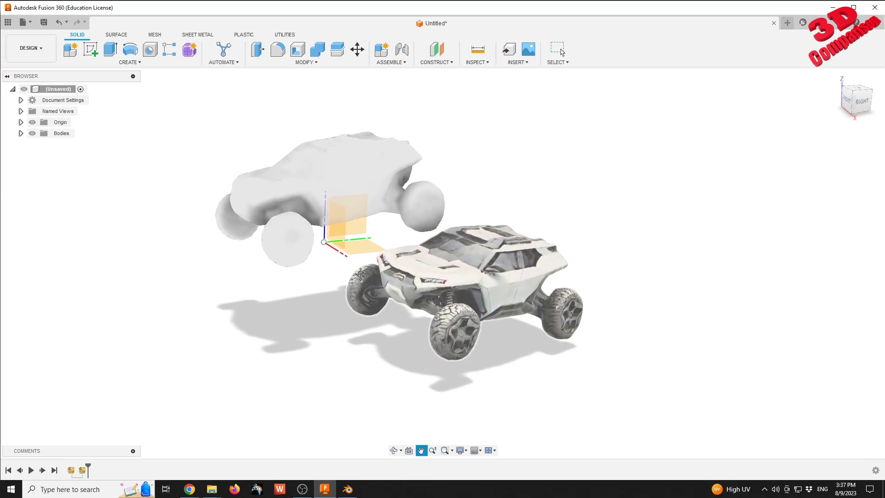
{"action": "left_click", "coordinate": [157, 35]}
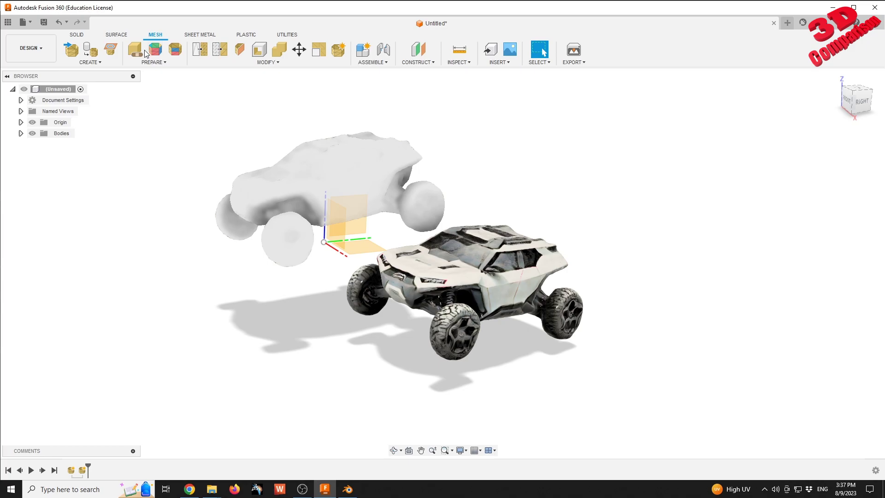
{"action": "left_click", "coordinate": [356, 226]}
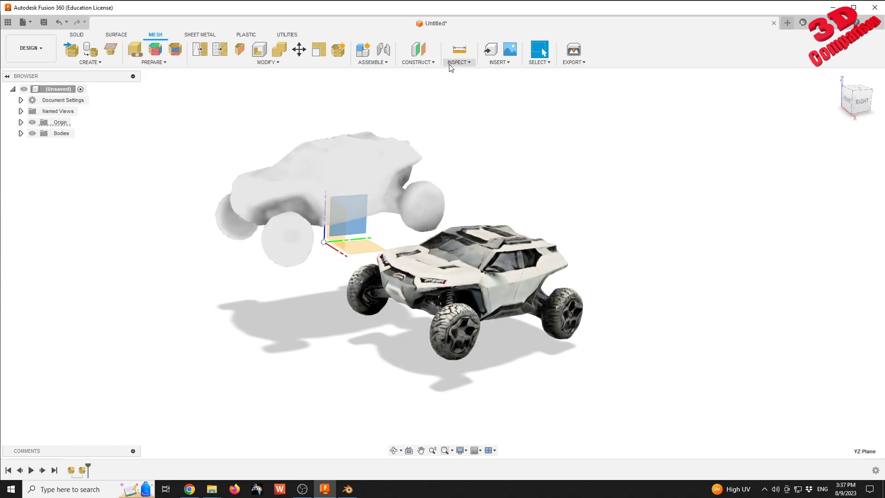
{"action": "left_click", "coordinate": [418, 62]}
{"action": "left_click", "coordinate": [432, 74]}
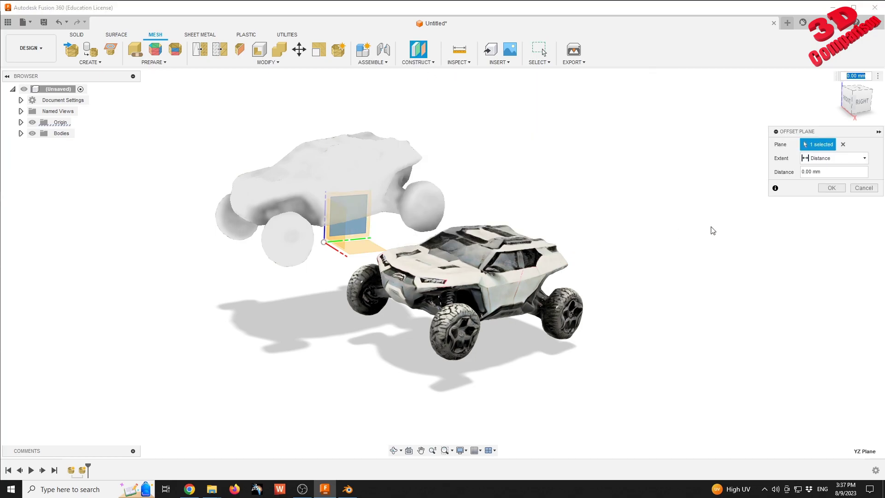
{"action": "type", "text": "55"}
{"action": "scroll", "coordinate": [469, 254], "scroll_direction": "up", "scroll_amount": 2}
{"action": "scroll", "coordinate": [428, 241], "scroll_direction": "down", "scroll_amount": 4}
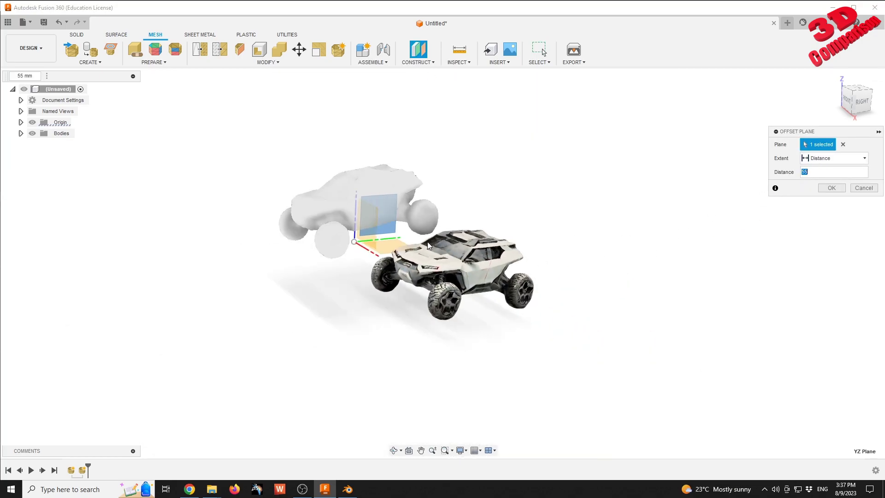
{"action": "scroll", "coordinate": [427, 242], "scroll_direction": "down", "scroll_amount": 4}
{"action": "scroll", "coordinate": [441, 250], "scroll_direction": "up", "scroll_amount": 3}
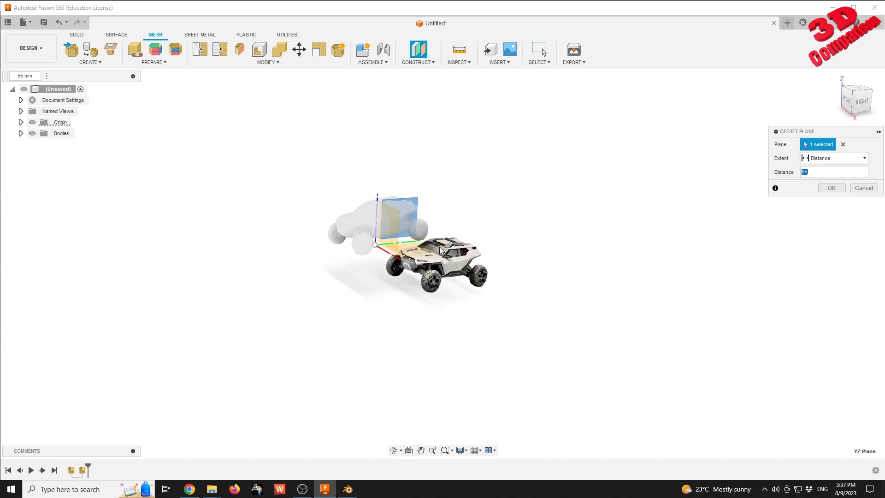
{"action": "scroll", "coordinate": [440, 250], "scroll_direction": "up", "scroll_amount": 2}
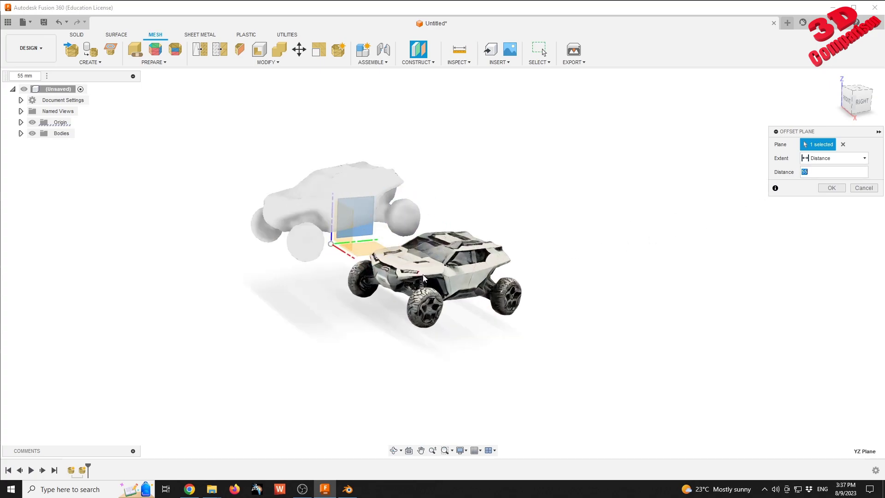
{"action": "middle_click_drag", "start_coordinate": [422, 275], "coordinate": [456, 252], "text": "shift"}
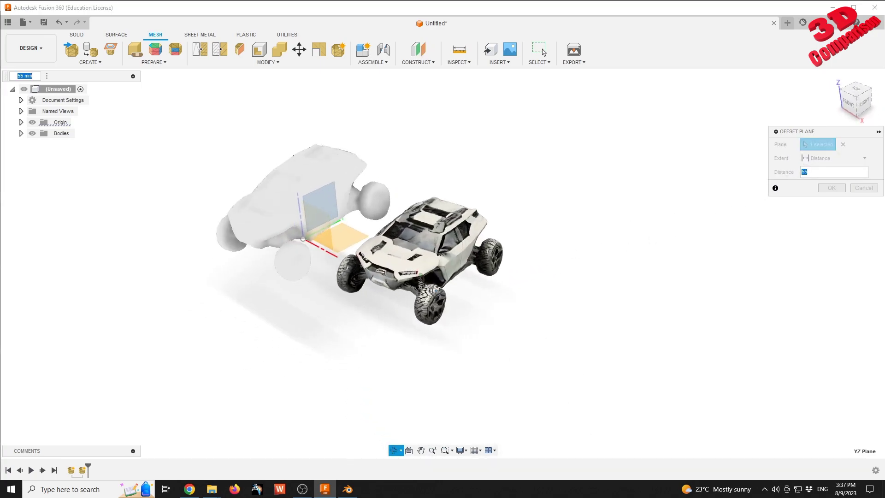
{"action": "type", "text": "555"}
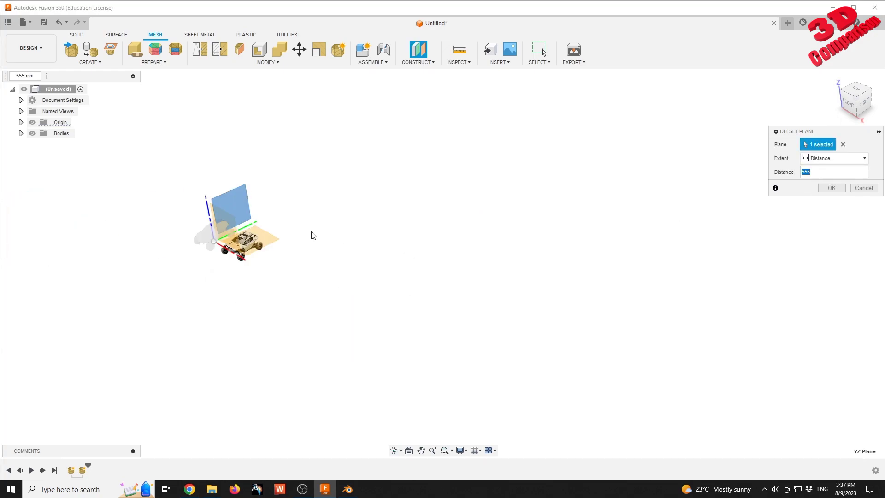
{"action": "middle_click_drag", "start_coordinate": [310, 233], "coordinate": [379, 232]}
{"action": "scroll", "coordinate": [379, 232], "scroll_direction": "down", "scroll_amount": 3}
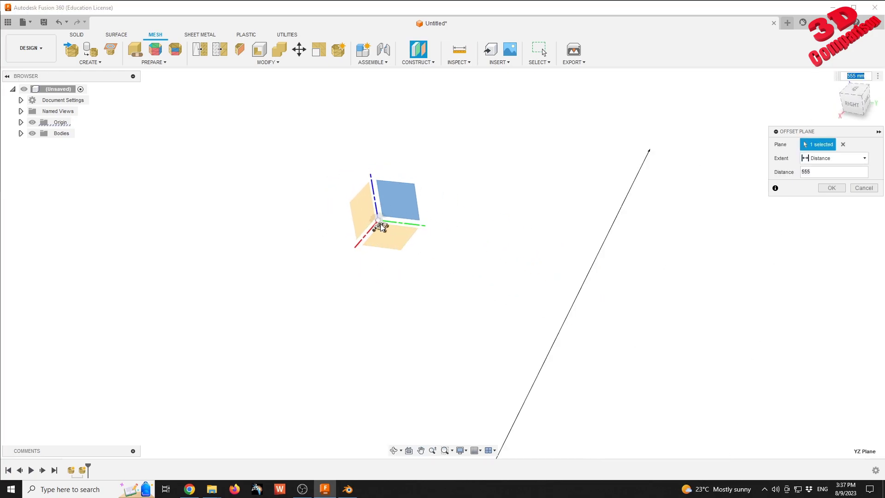
{"action": "scroll", "coordinate": [380, 223], "scroll_direction": "up", "scroll_amount": 3}
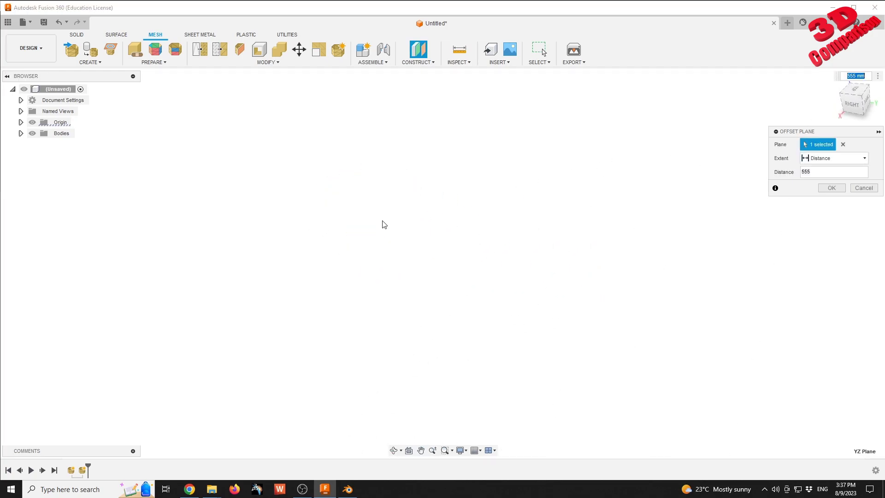
{"action": "scroll", "coordinate": [386, 220], "scroll_direction": "down", "scroll_amount": 3}
{"action": "scroll", "coordinate": [390, 277], "scroll_direction": "down", "scroll_amount": 2}
{"action": "middle_click_drag", "start_coordinate": [391, 277], "coordinate": [419, 281], "text": "shift"}
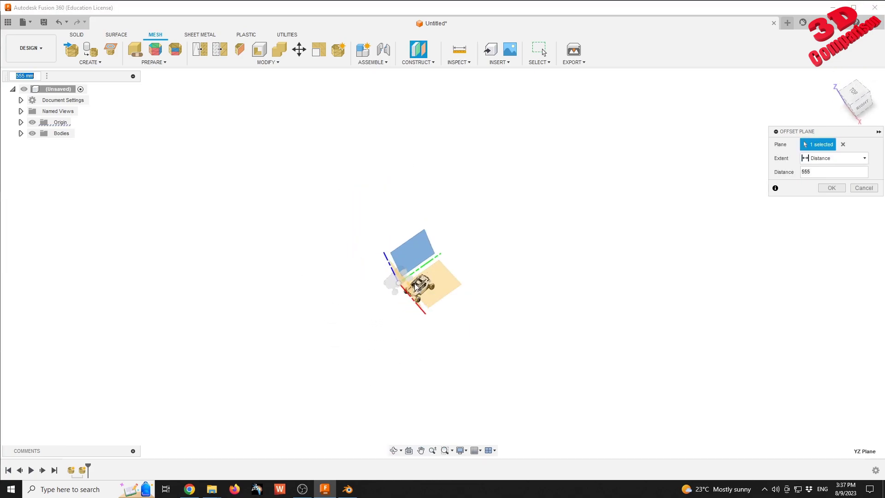
{"action": "scroll", "coordinate": [414, 283], "scroll_direction": "up", "scroll_amount": 5}
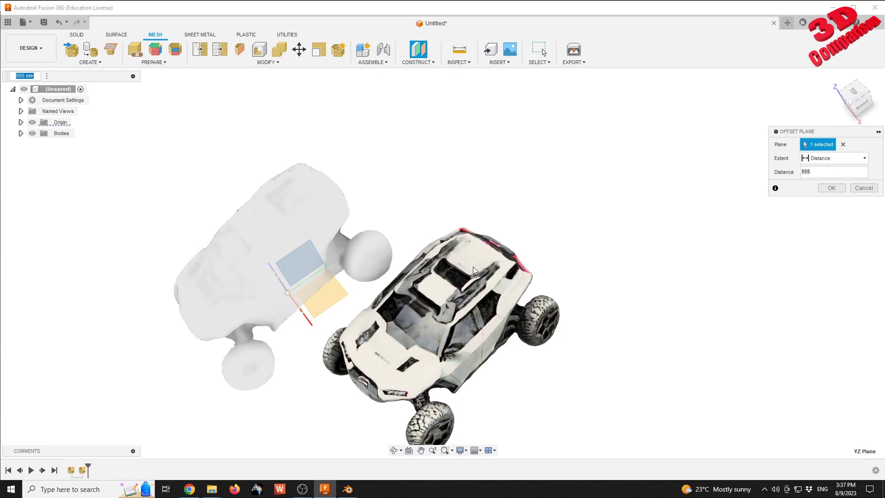
{"action": "left_click", "coordinate": [824, 159]}
{"action": "left_click", "coordinate": [817, 175]}
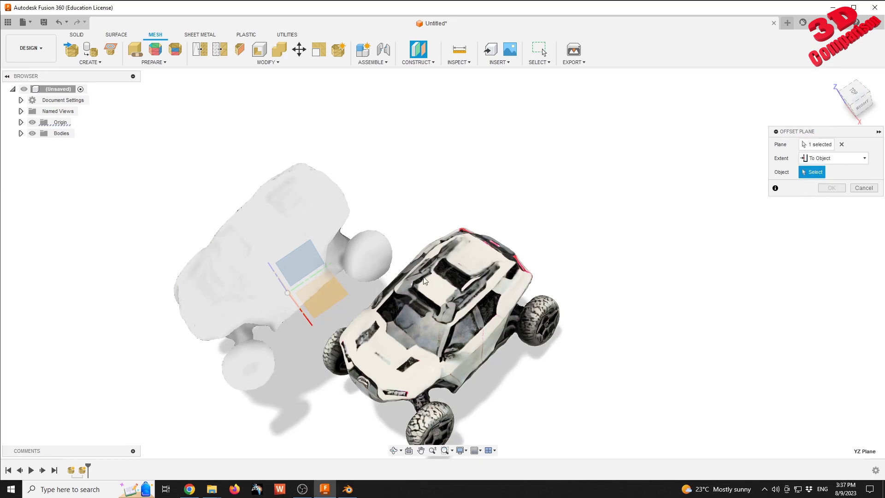
{"action": "left_click", "coordinate": [863, 188]}
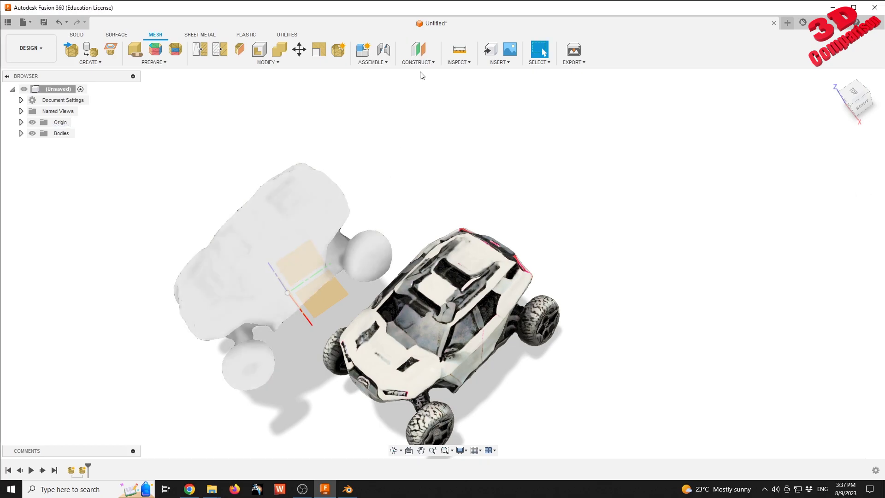
Step: Create an offset plane from the YZ origin plane at a distance of 0.5 mm
{"action": "left_click", "coordinate": [418, 49]}
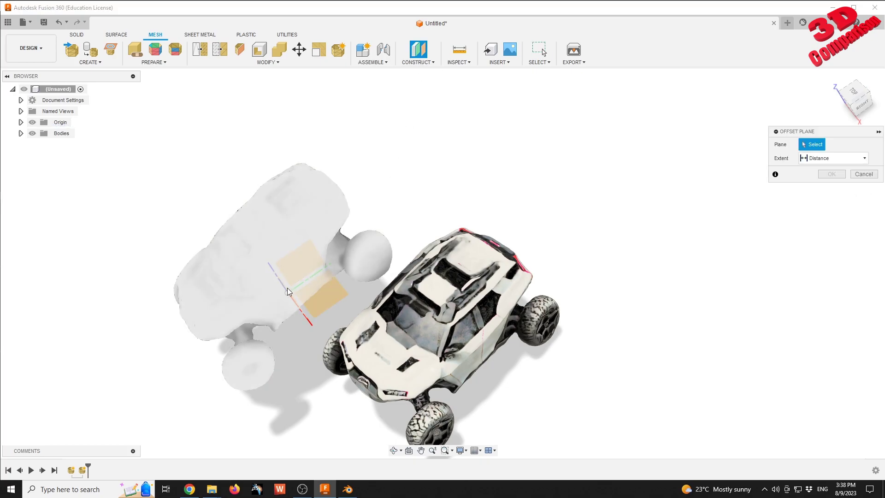
{"action": "middle_click_drag", "start_coordinate": [286, 287], "coordinate": [321, 293], "text": "shift"}
{"action": "left_click", "coordinate": [319, 289]}
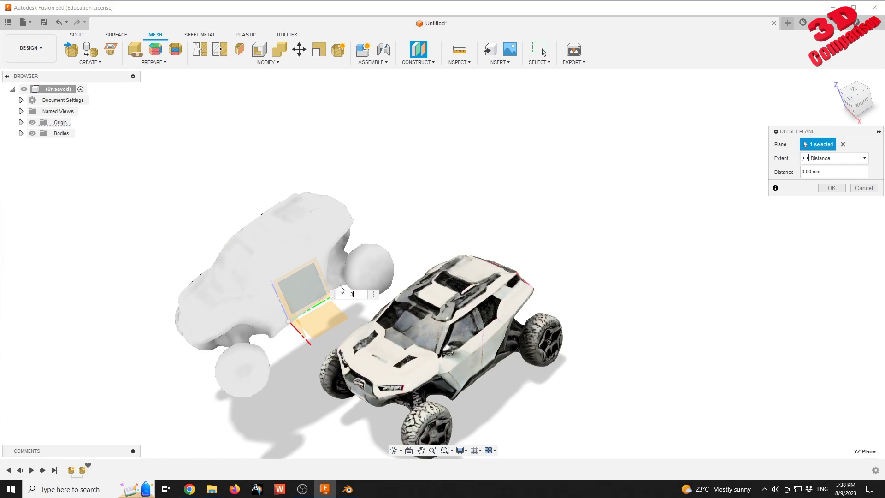
{"action": "type", "text": "3"}
{"action": "key", "text": "Return"}
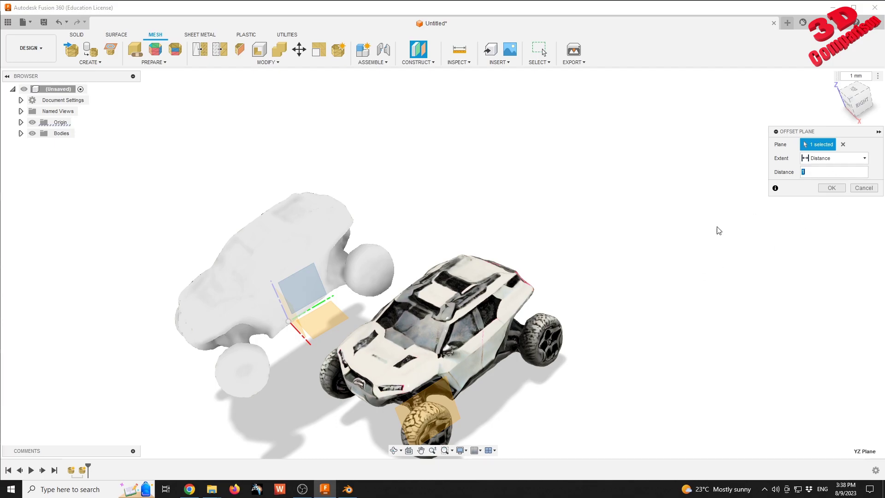
{"action": "scroll", "coordinate": [470, 353], "scroll_direction": "up", "scroll_amount": 2}
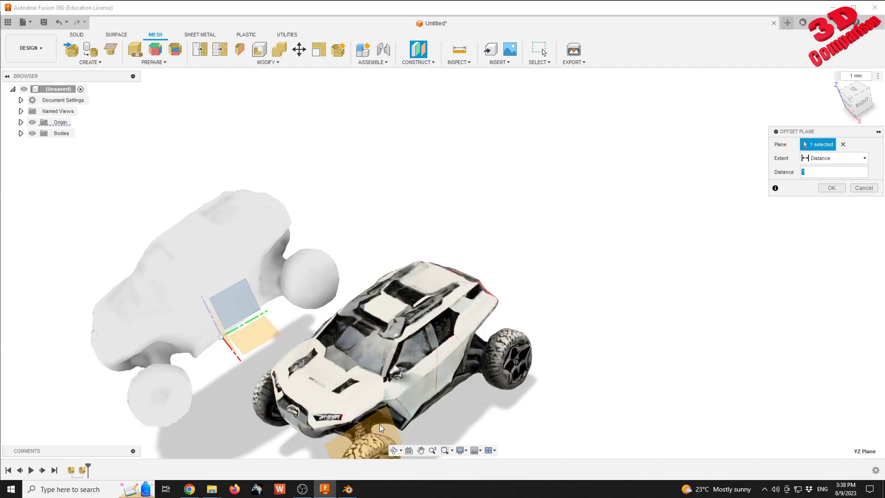
{"action": "mouse_move", "coordinate": [342, 491]}
{"action": "left_click", "coordinate": [257, 65]}
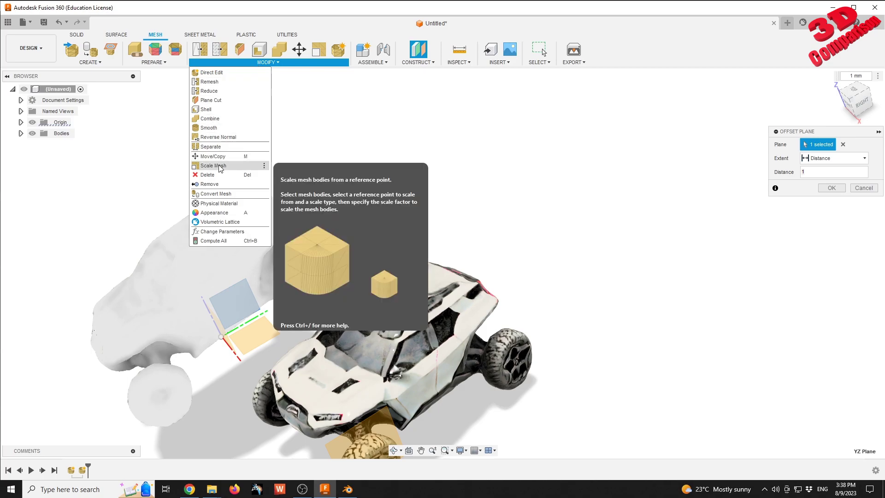
{"action": "left_click", "coordinate": [820, 174]}
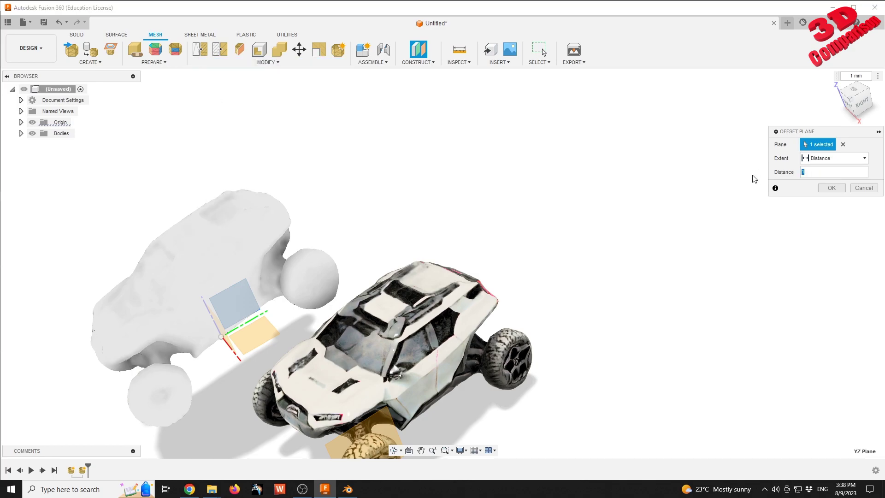
{"action": "type", "text": "0."}
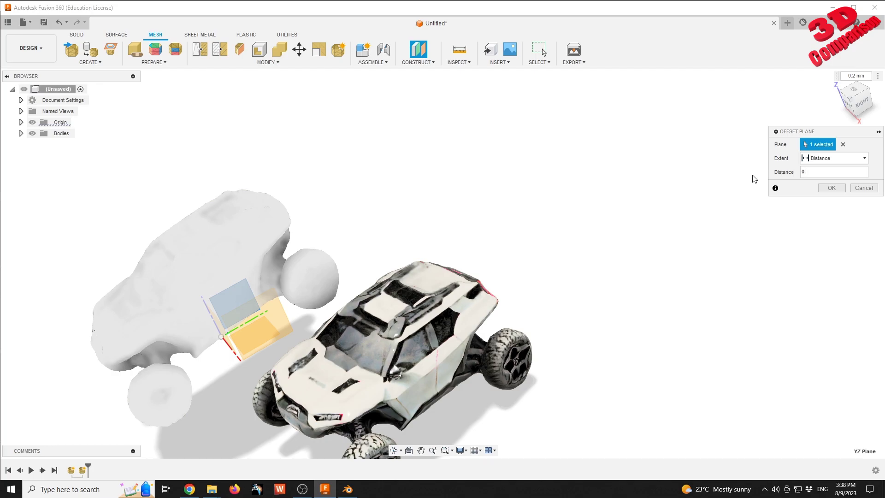
{"action": "type", "text": "5"}
{"action": "left_click", "coordinate": [820, 175]}
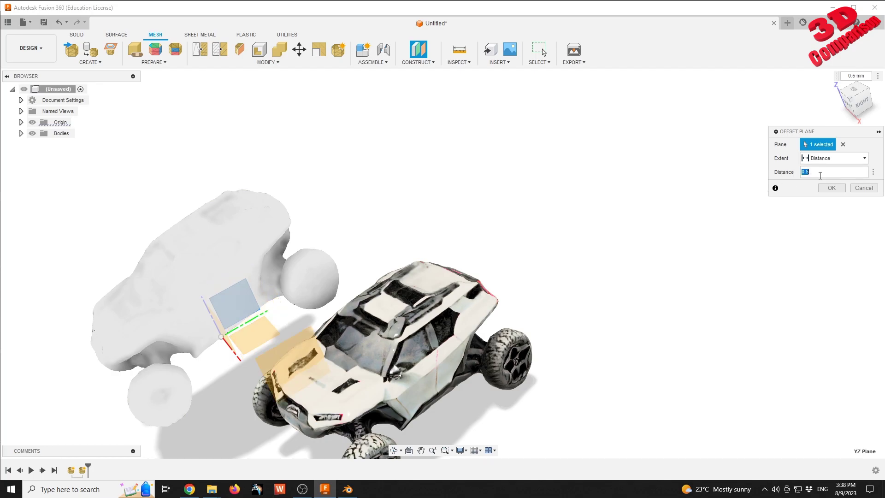
Step: Confirm the offset plane and start a Section Analysis cutting the buggy along it
{"action": "left_click", "coordinate": [831, 188]}
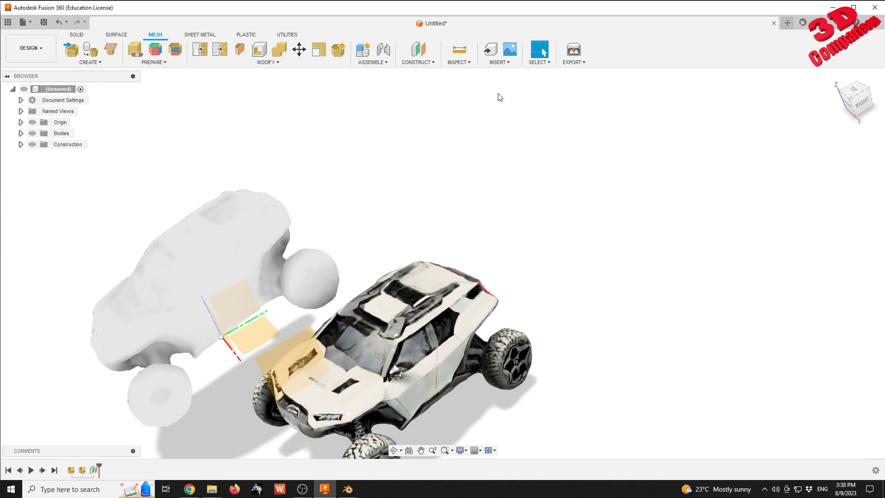
{"action": "left_click", "coordinate": [464, 64]}
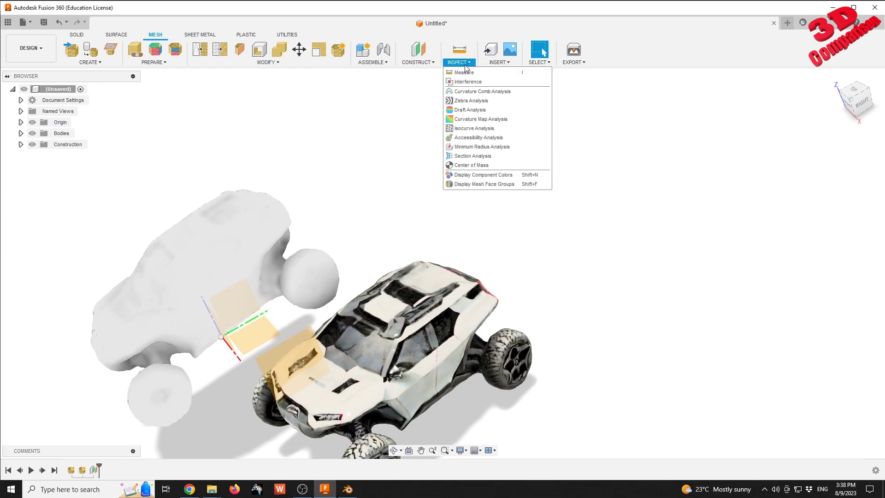
{"action": "left_click", "coordinate": [473, 156]}
{"action": "left_click", "coordinate": [295, 356]}
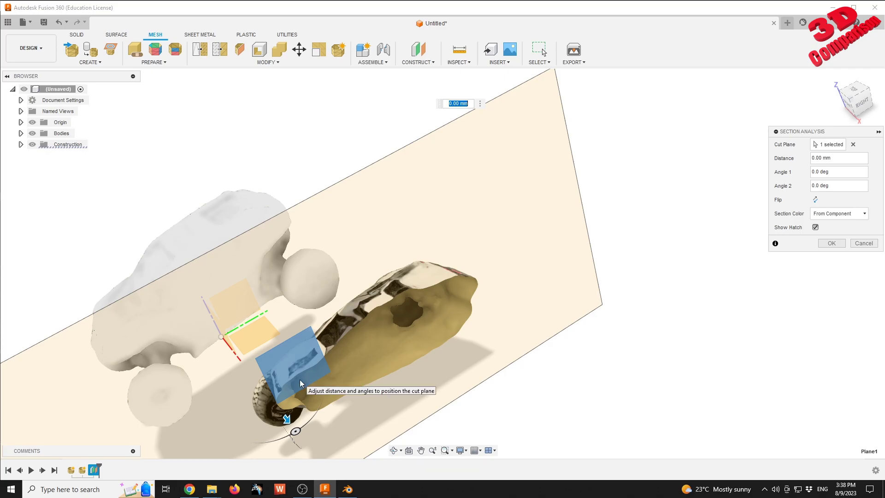
{"action": "middle_click_drag", "start_coordinate": [356, 345], "coordinate": [364, 275], "text": "shift"}
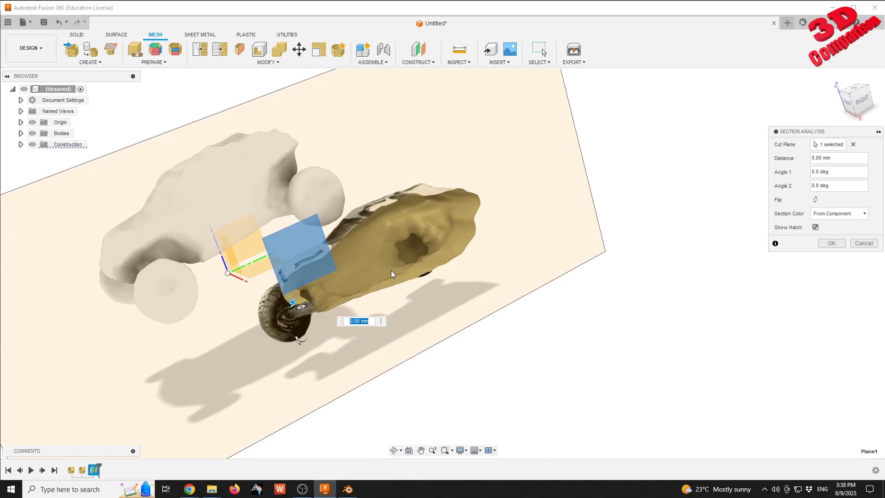
{"action": "left_click", "coordinate": [837, 245]}
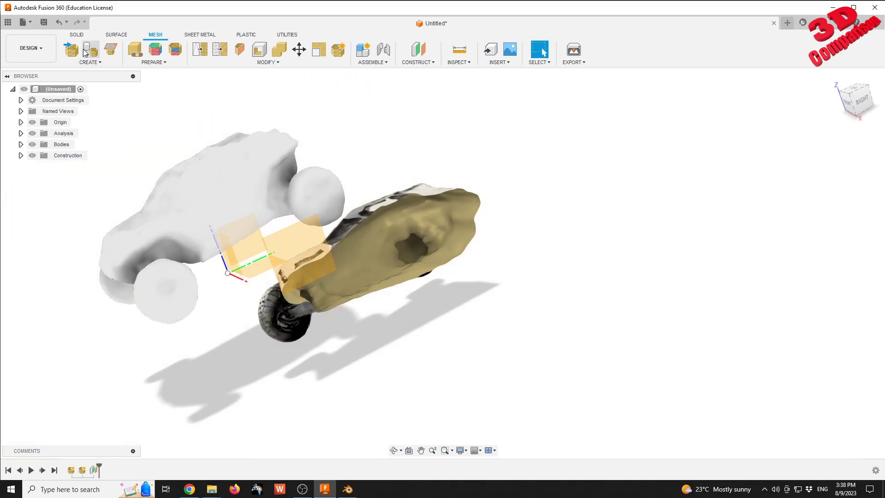
{"action": "left_click", "coordinate": [82, 36]}
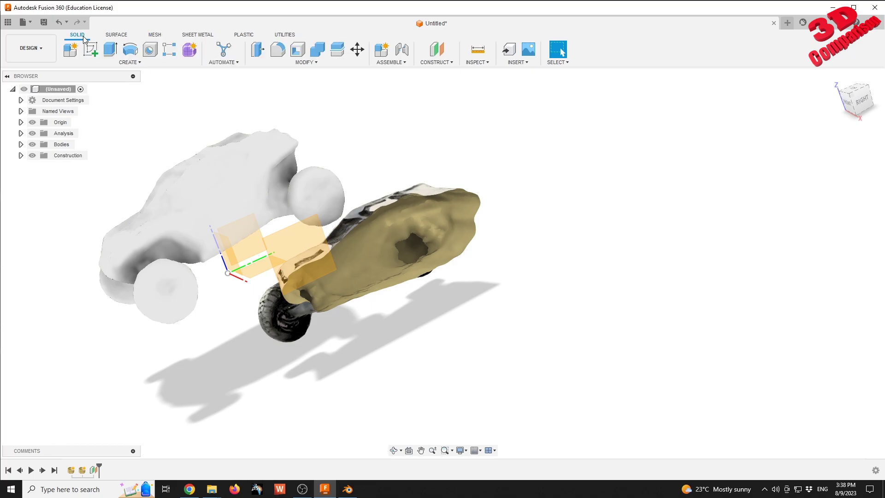
{"action": "left_click", "coordinate": [190, 51]}
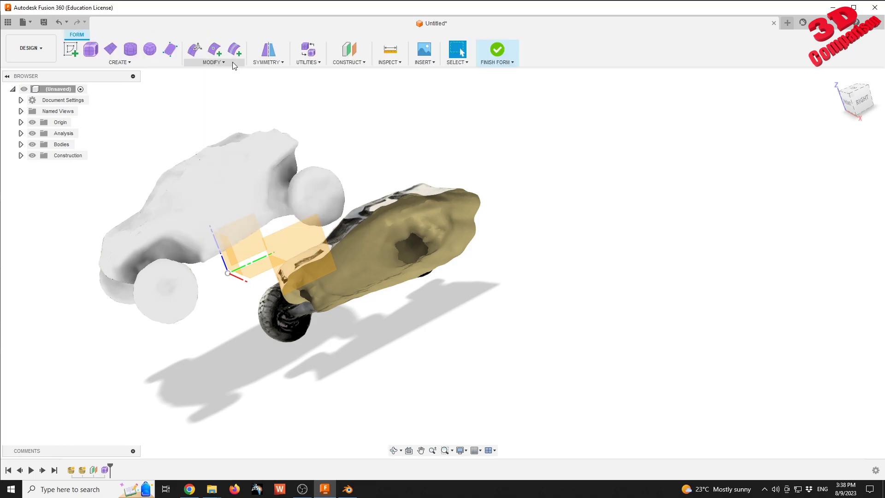
{"action": "left_click", "coordinate": [233, 63]}
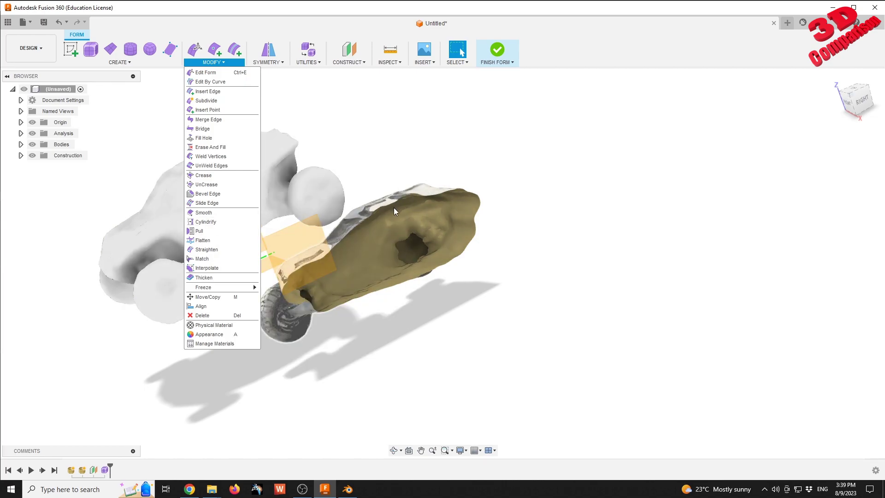
{"action": "left_click", "coordinate": [343, 232]}
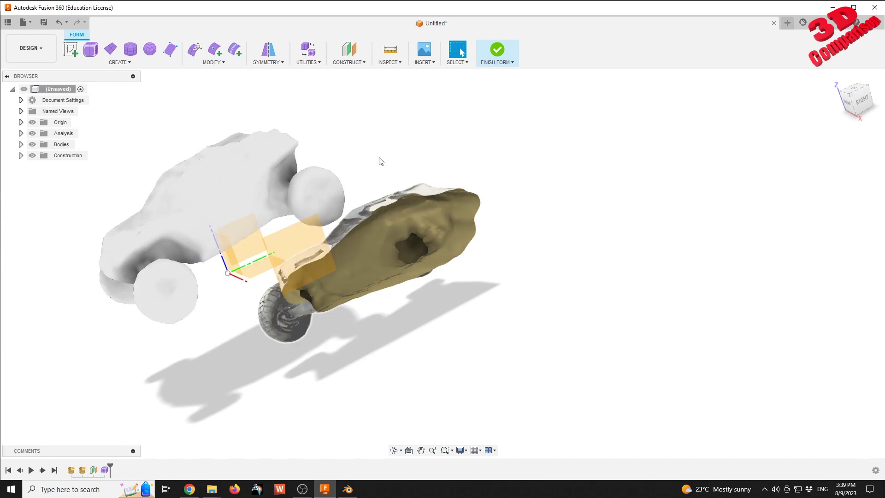
{"action": "left_click", "coordinate": [492, 60]}
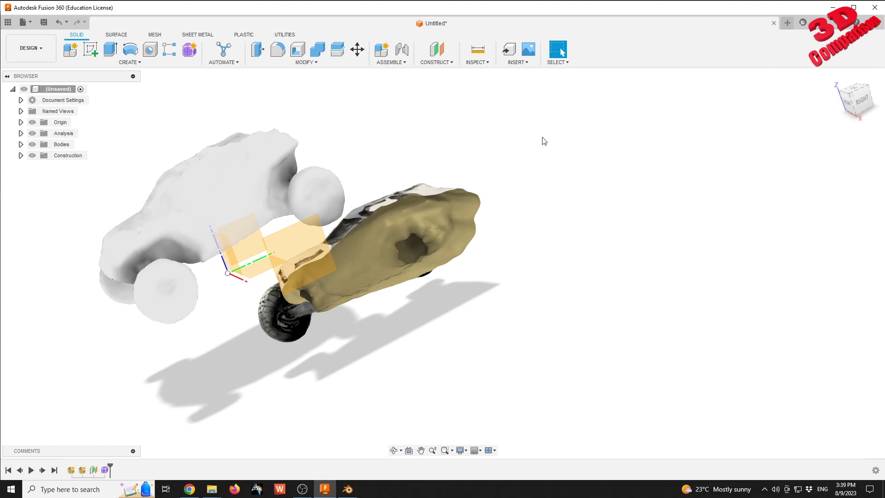
Step: Use Scale Mesh on the textured car2 body with a scale factor of 100
{"action": "left_click", "coordinate": [155, 35]}
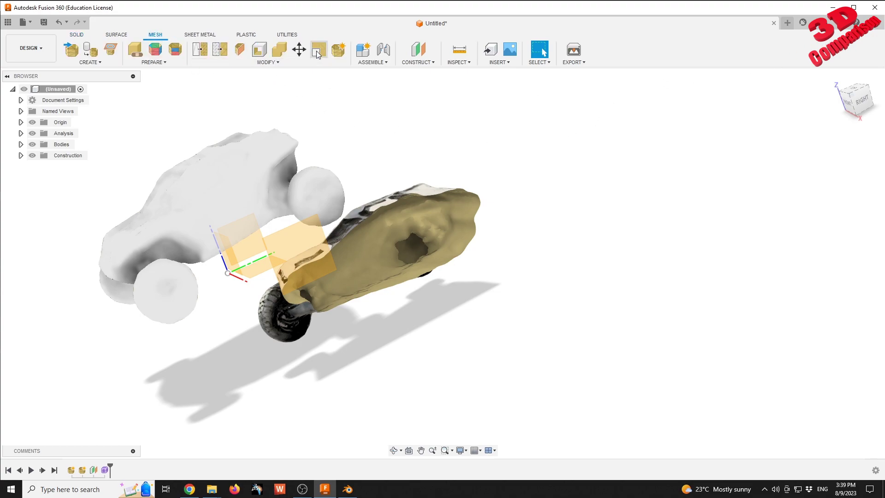
{"action": "left_click", "coordinate": [298, 63]}
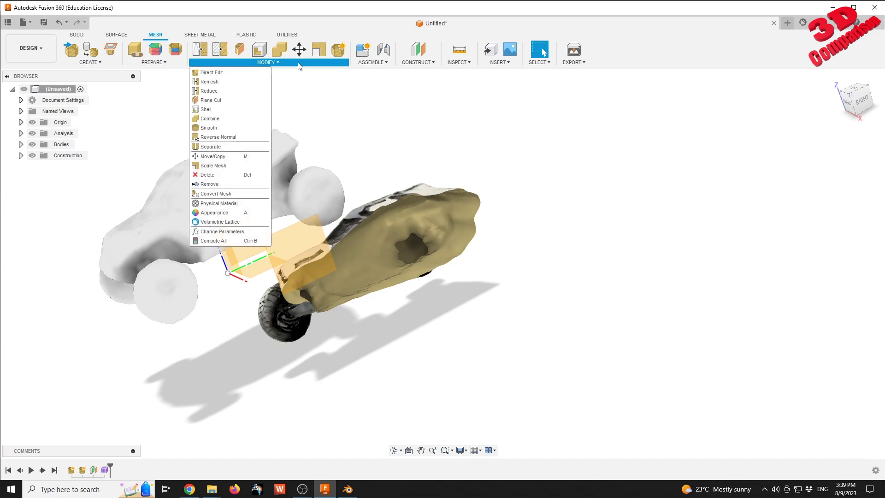
{"action": "left_click", "coordinate": [238, 165]}
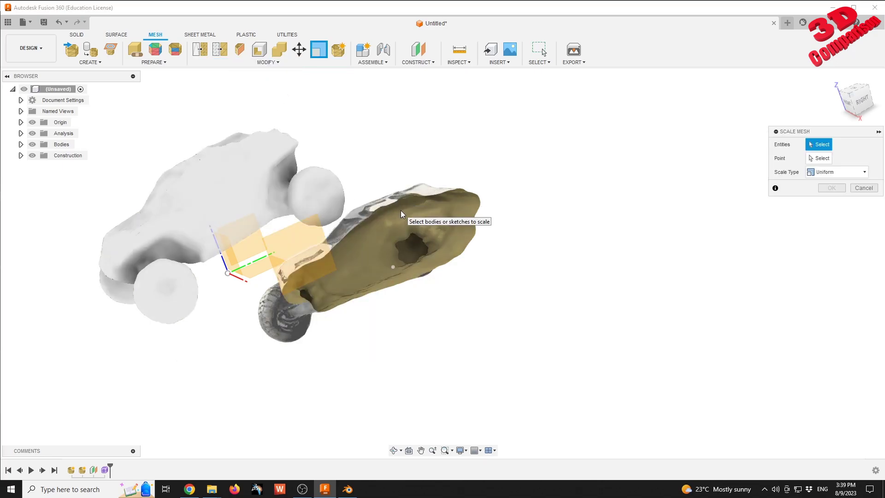
{"action": "left_click", "coordinate": [427, 192]}
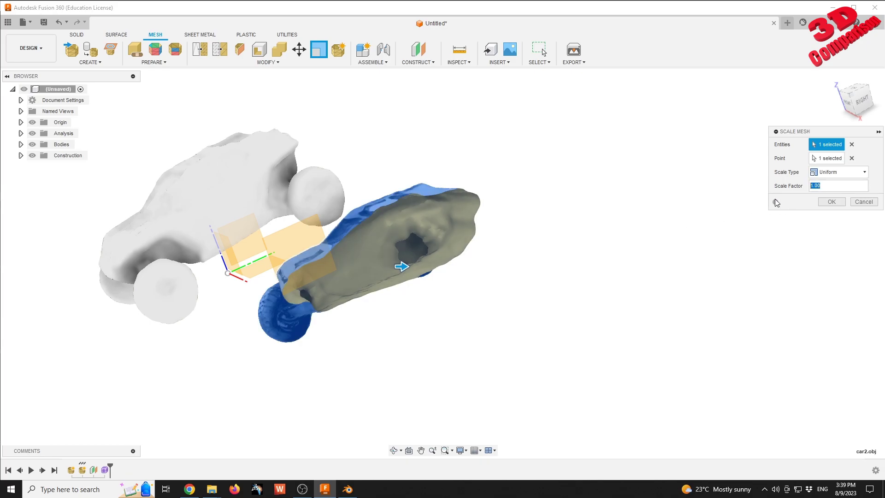
{"action": "type", "text": "100"}
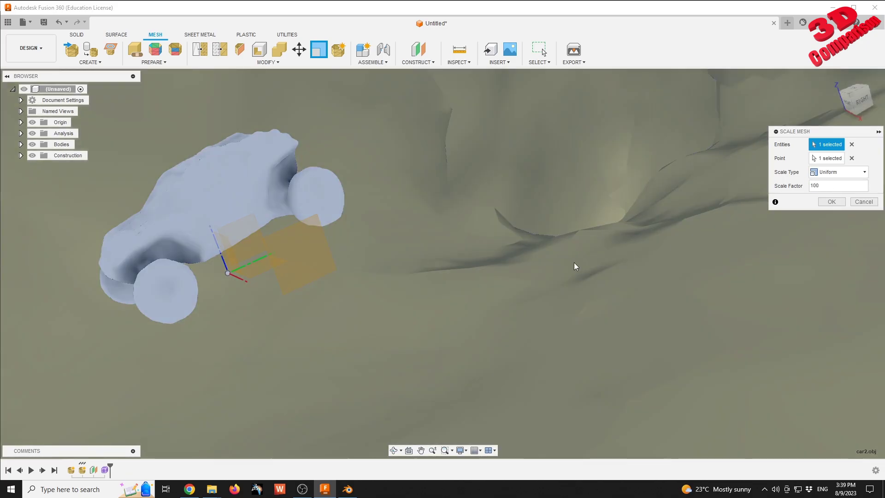
{"action": "scroll", "coordinate": [503, 260], "scroll_direction": "down", "scroll_amount": 3}
{"action": "scroll", "coordinate": [497, 257], "scroll_direction": "up", "scroll_amount": 5}
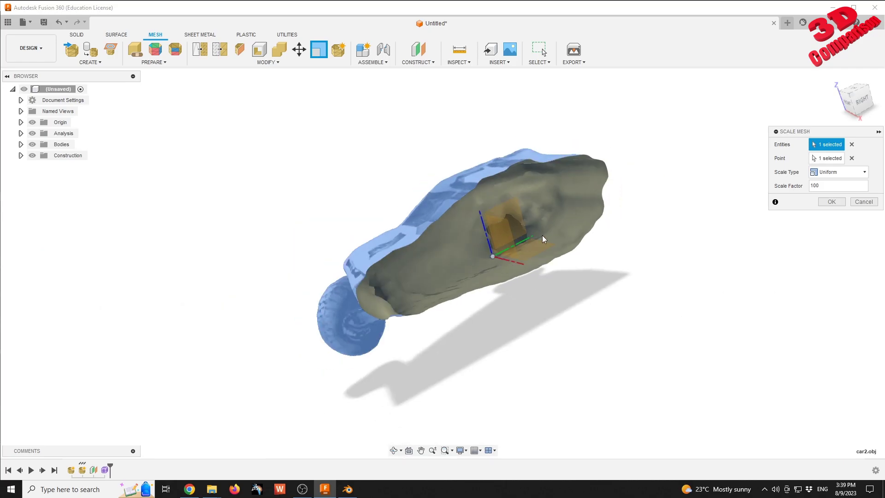
{"action": "left_click", "coordinate": [831, 201]}
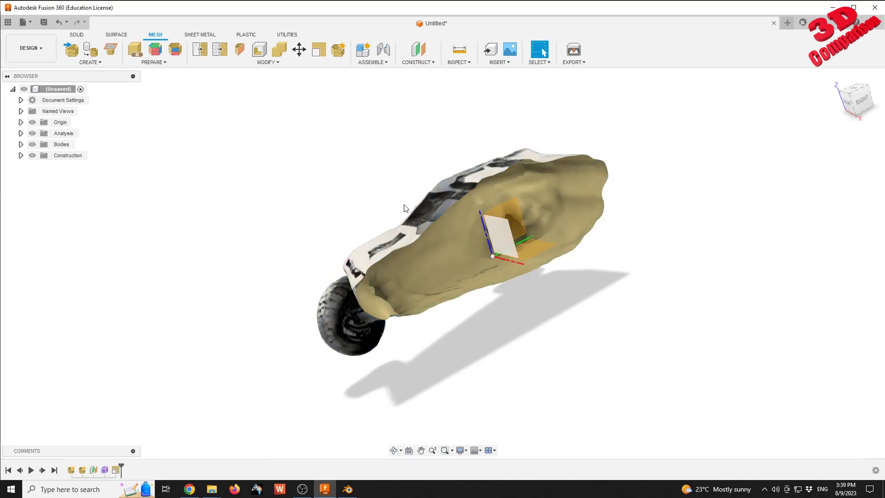
Step: Hide Section1 in the Analysis folder, view the whole car from above, and begin a sketch
{"action": "left_click", "coordinate": [21, 133]}
{"action": "left_click", "coordinate": [40, 144]}
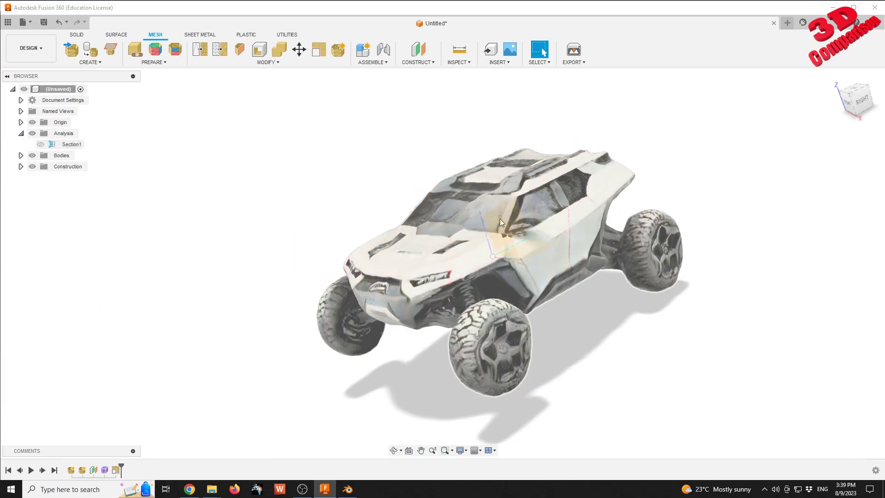
{"action": "middle_click_drag", "start_coordinate": [563, 249], "coordinate": [466, 222], "text": "shift"}
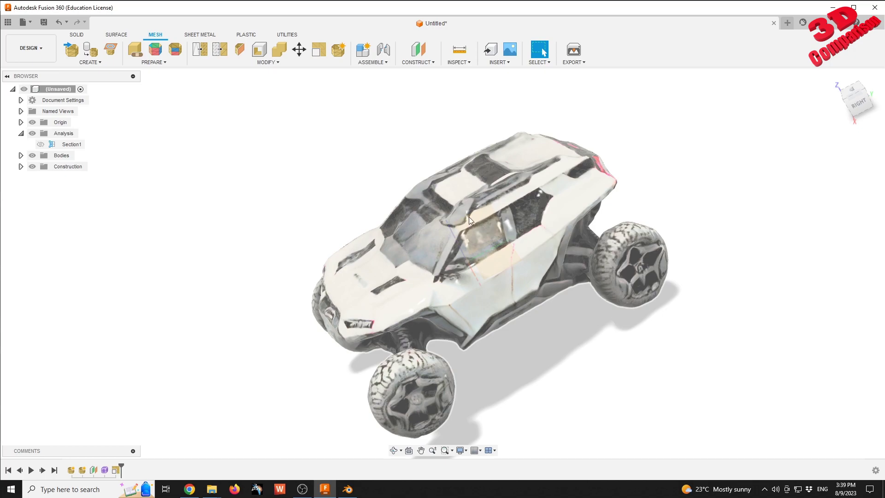
{"action": "left_click", "coordinate": [117, 35]}
{"action": "left_click", "coordinate": [76, 35]}
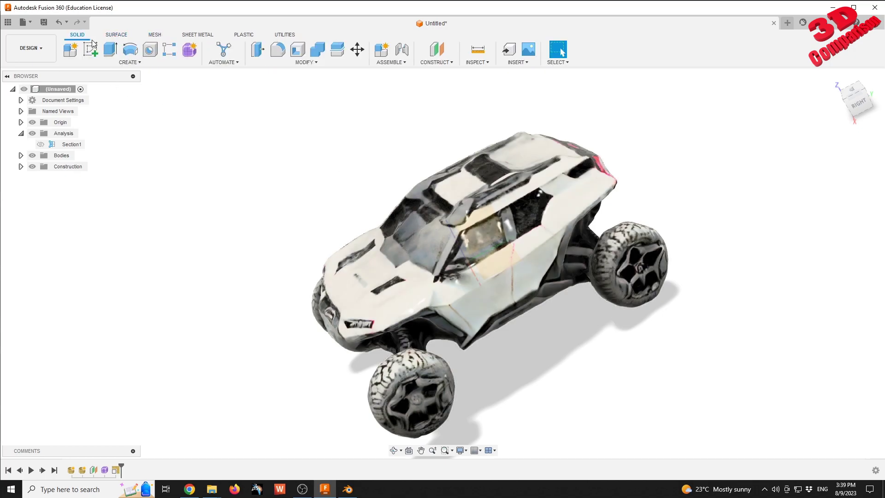
{"action": "left_click", "coordinate": [117, 36]}
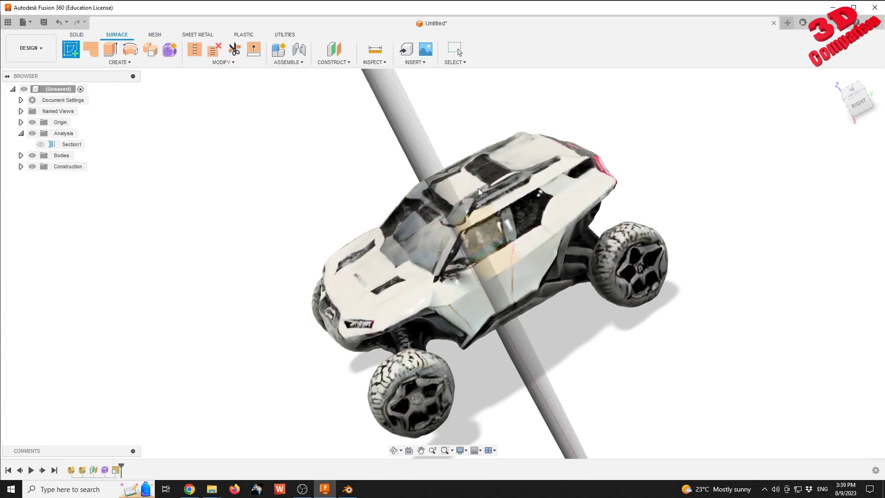
Step: Open a sketch on the horizontal top-view plane, cancel a started line, and reframe the view
{"action": "left_click", "coordinate": [512, 257]}
{"action": "left_click", "coordinate": [492, 258]}
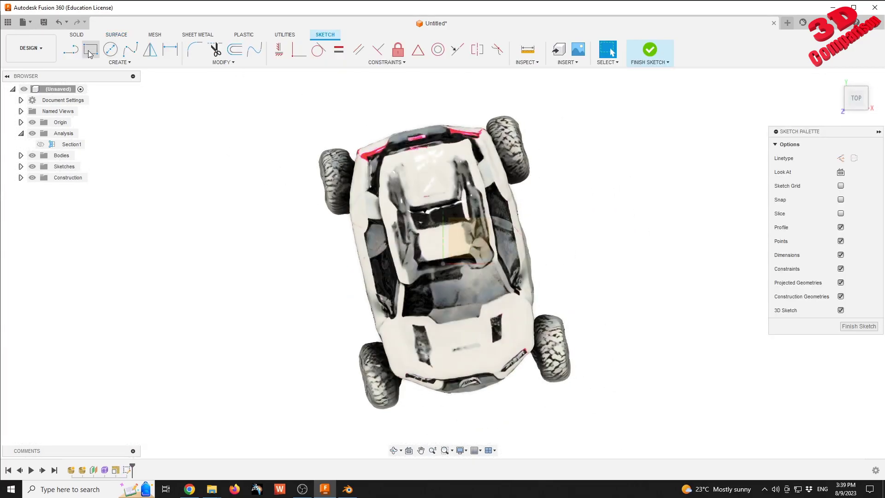
{"action": "left_click", "coordinate": [71, 50]}
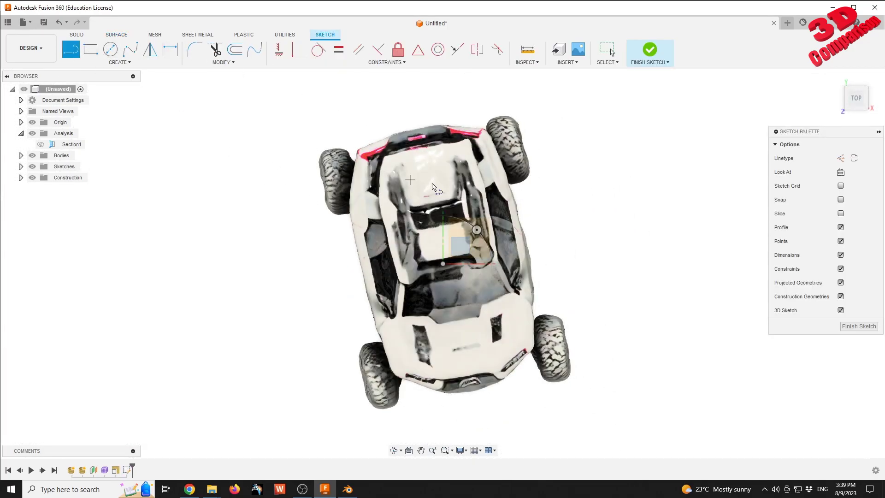
{"action": "left_click", "coordinate": [411, 131]}
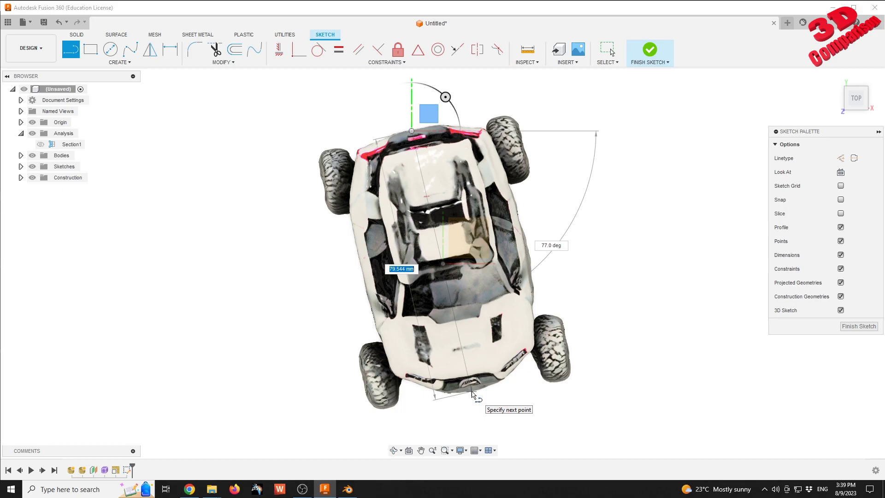
{"action": "key", "text": "Escape"}
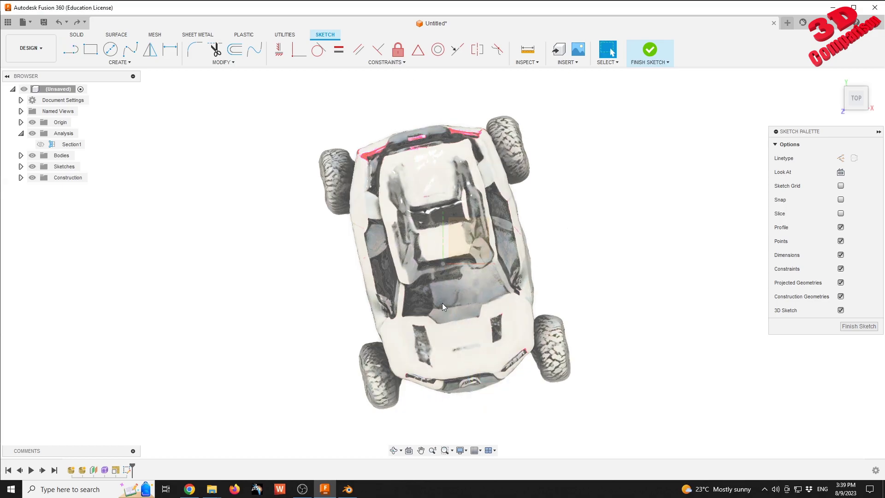
{"action": "middle_click_drag", "start_coordinate": [442, 303], "coordinate": [361, 292], "text": "shift"}
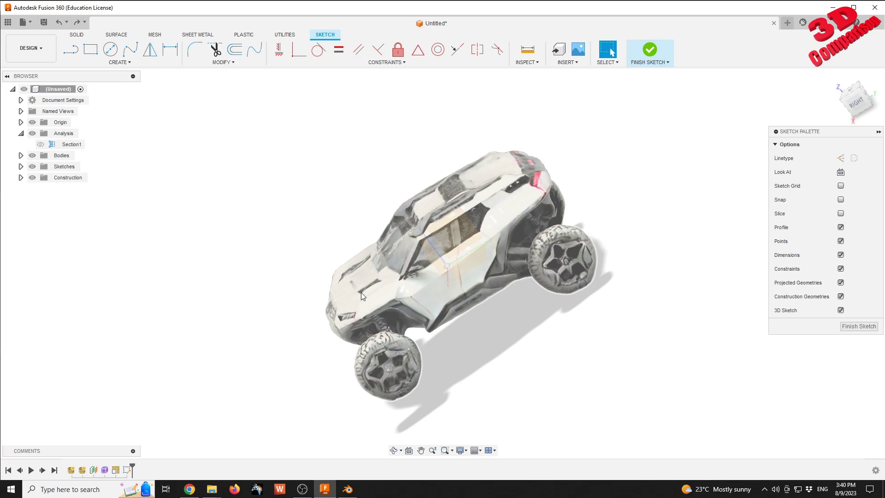
{"action": "middle_click_drag", "start_coordinate": [474, 267], "coordinate": [444, 215]}
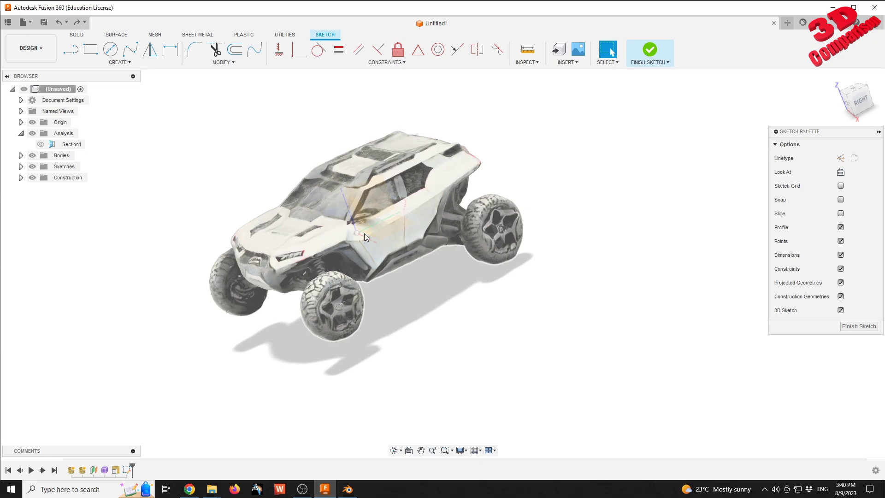
Step: Open the INSPECT dropdown, then the INSERT dropdown listing Insert Mesh
{"action": "left_click", "coordinate": [526, 62]}
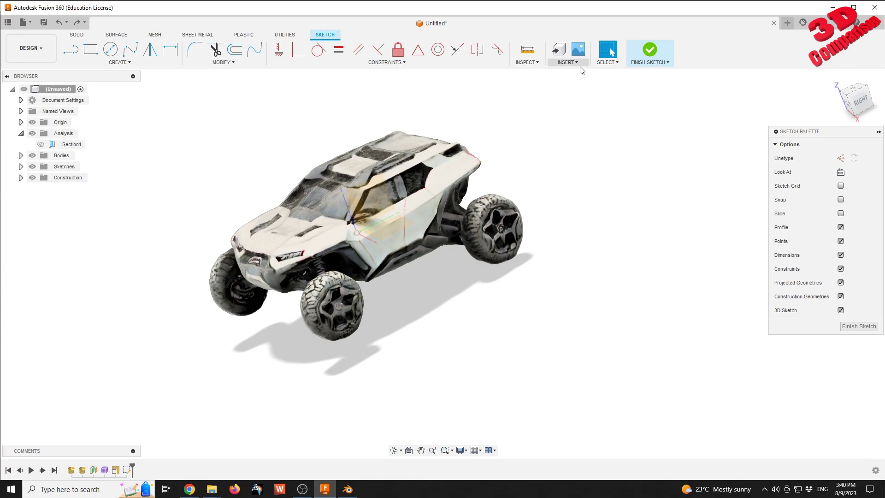
{"action": "left_click", "coordinate": [567, 62]}
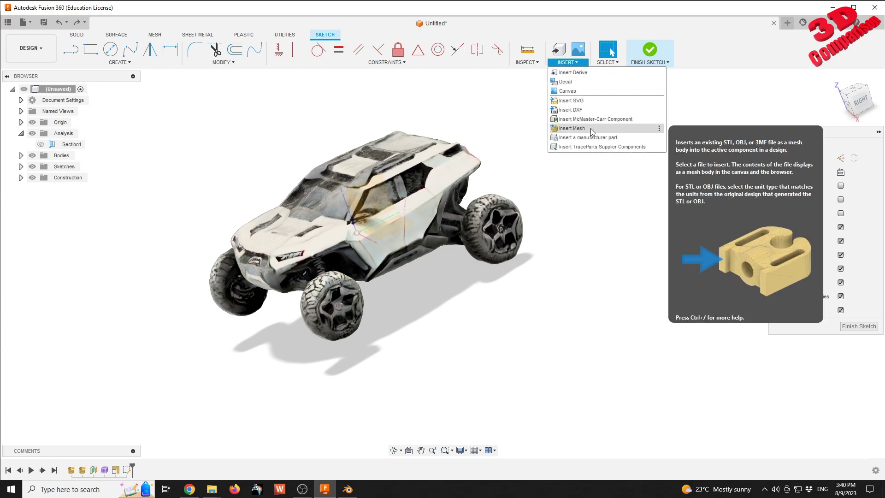